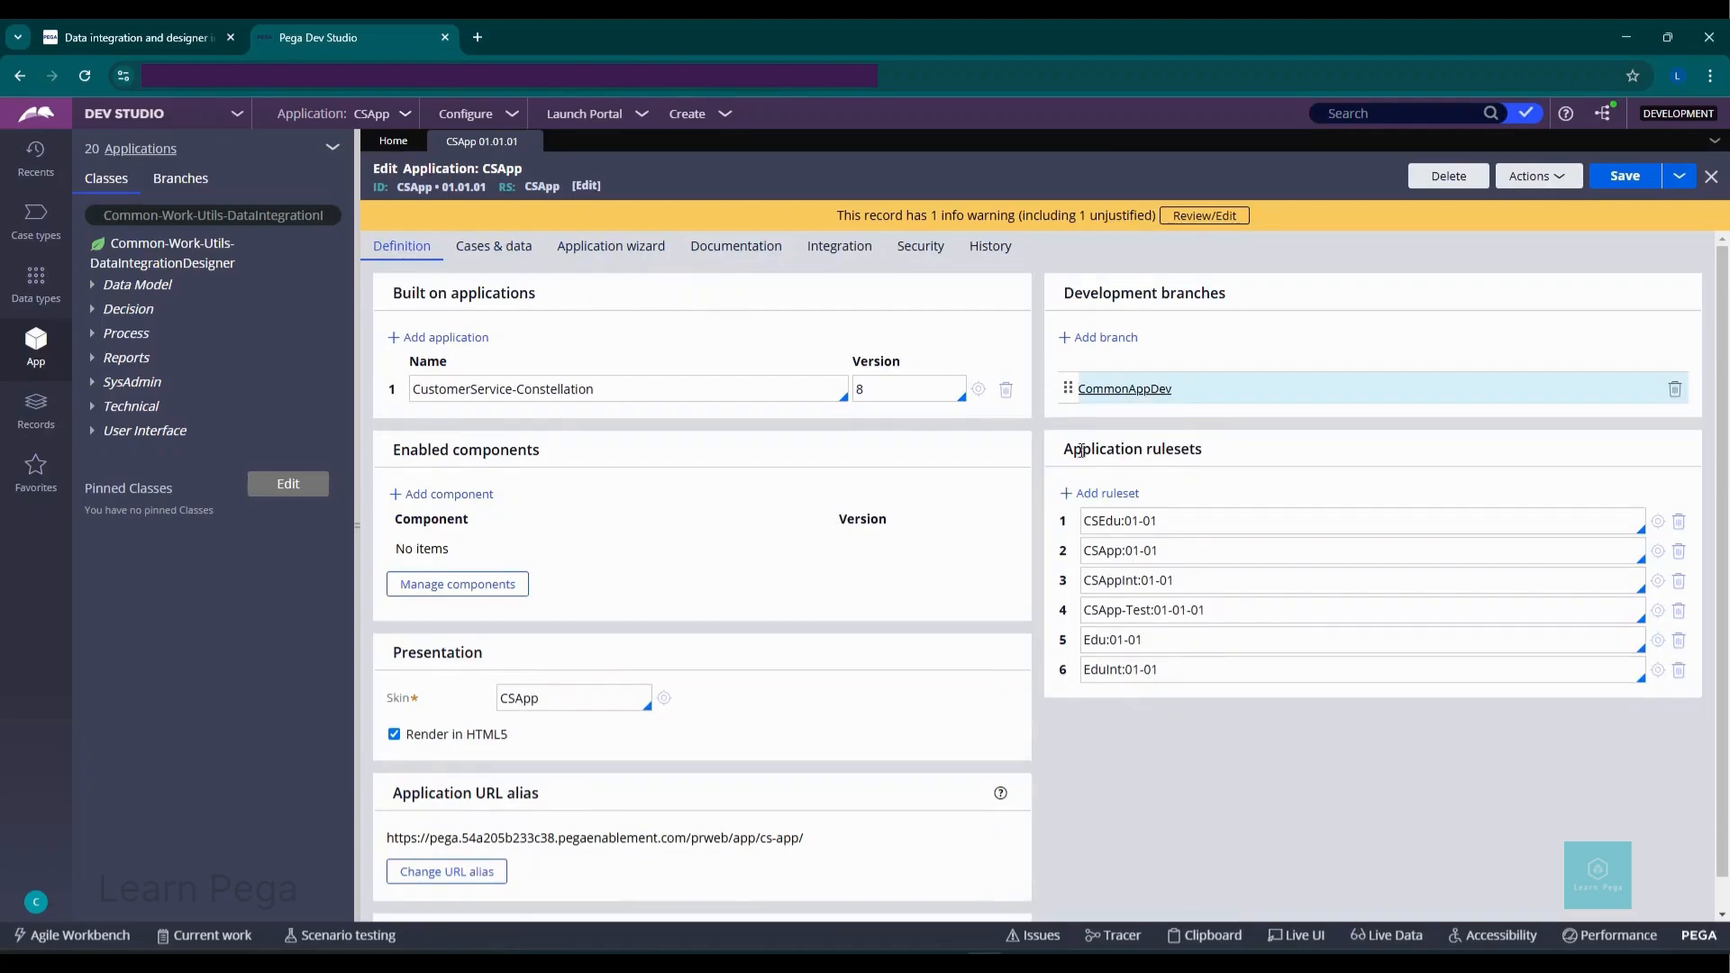
# Step: Create a new development branch named CDMProperty for CSApp
pyautogui.click(1095, 342)
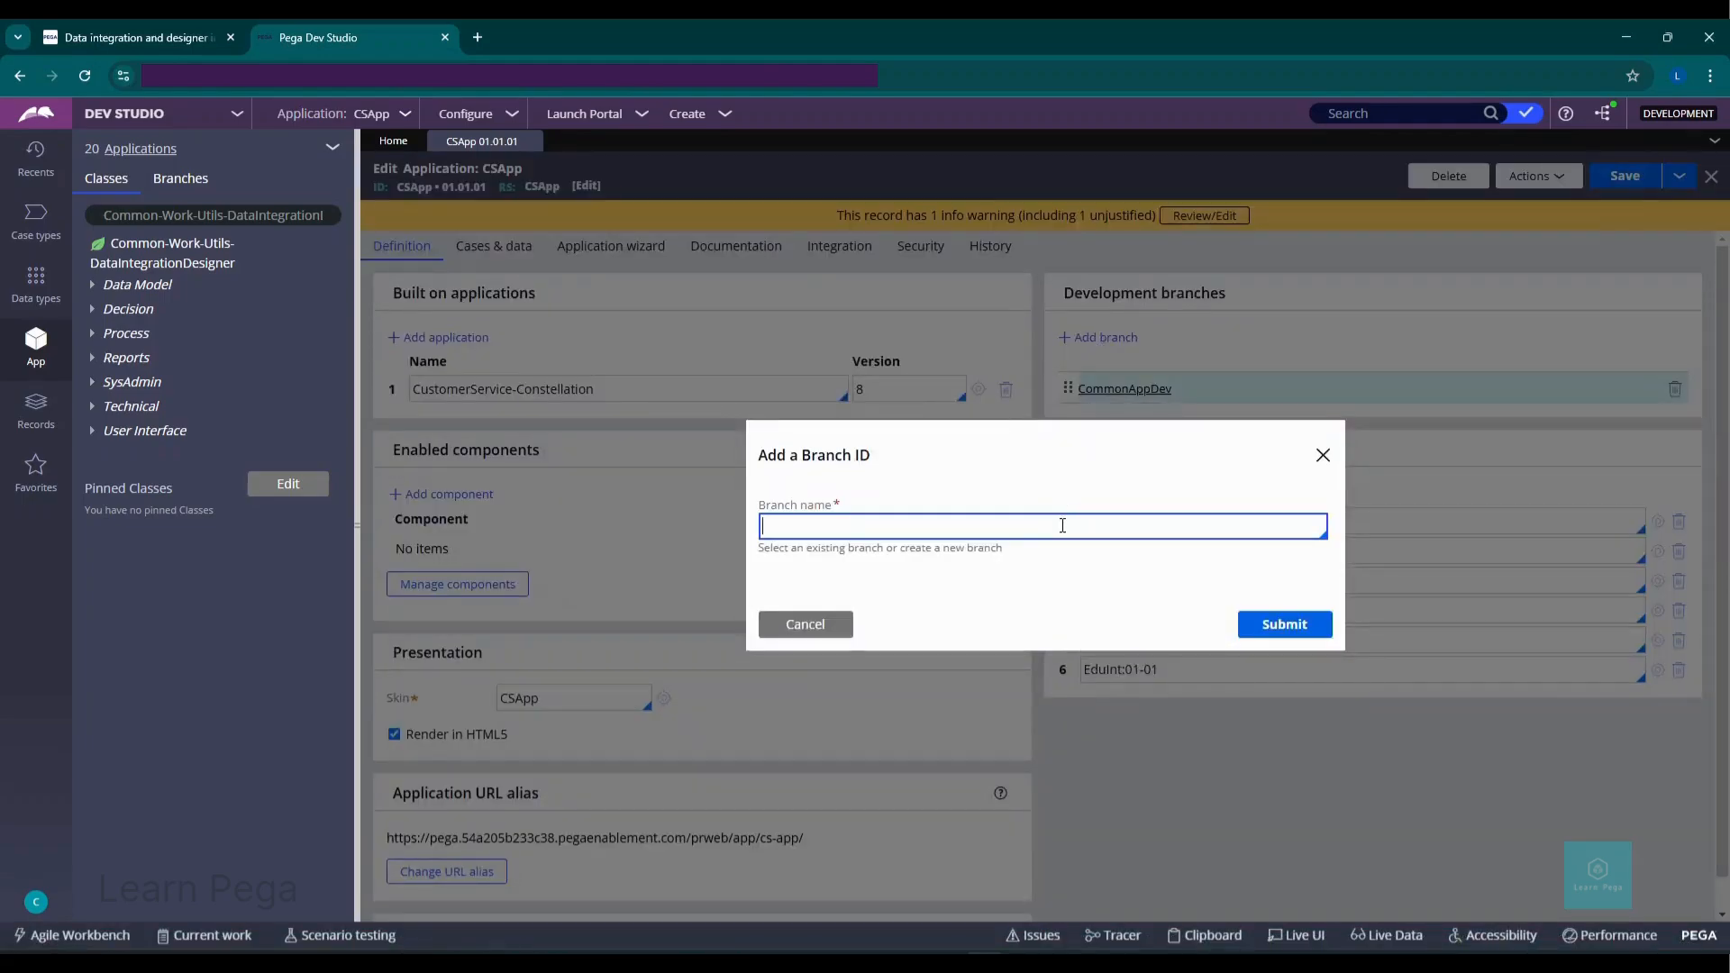
pyautogui.write('CDMProperty')
pyautogui.click(1274, 623)
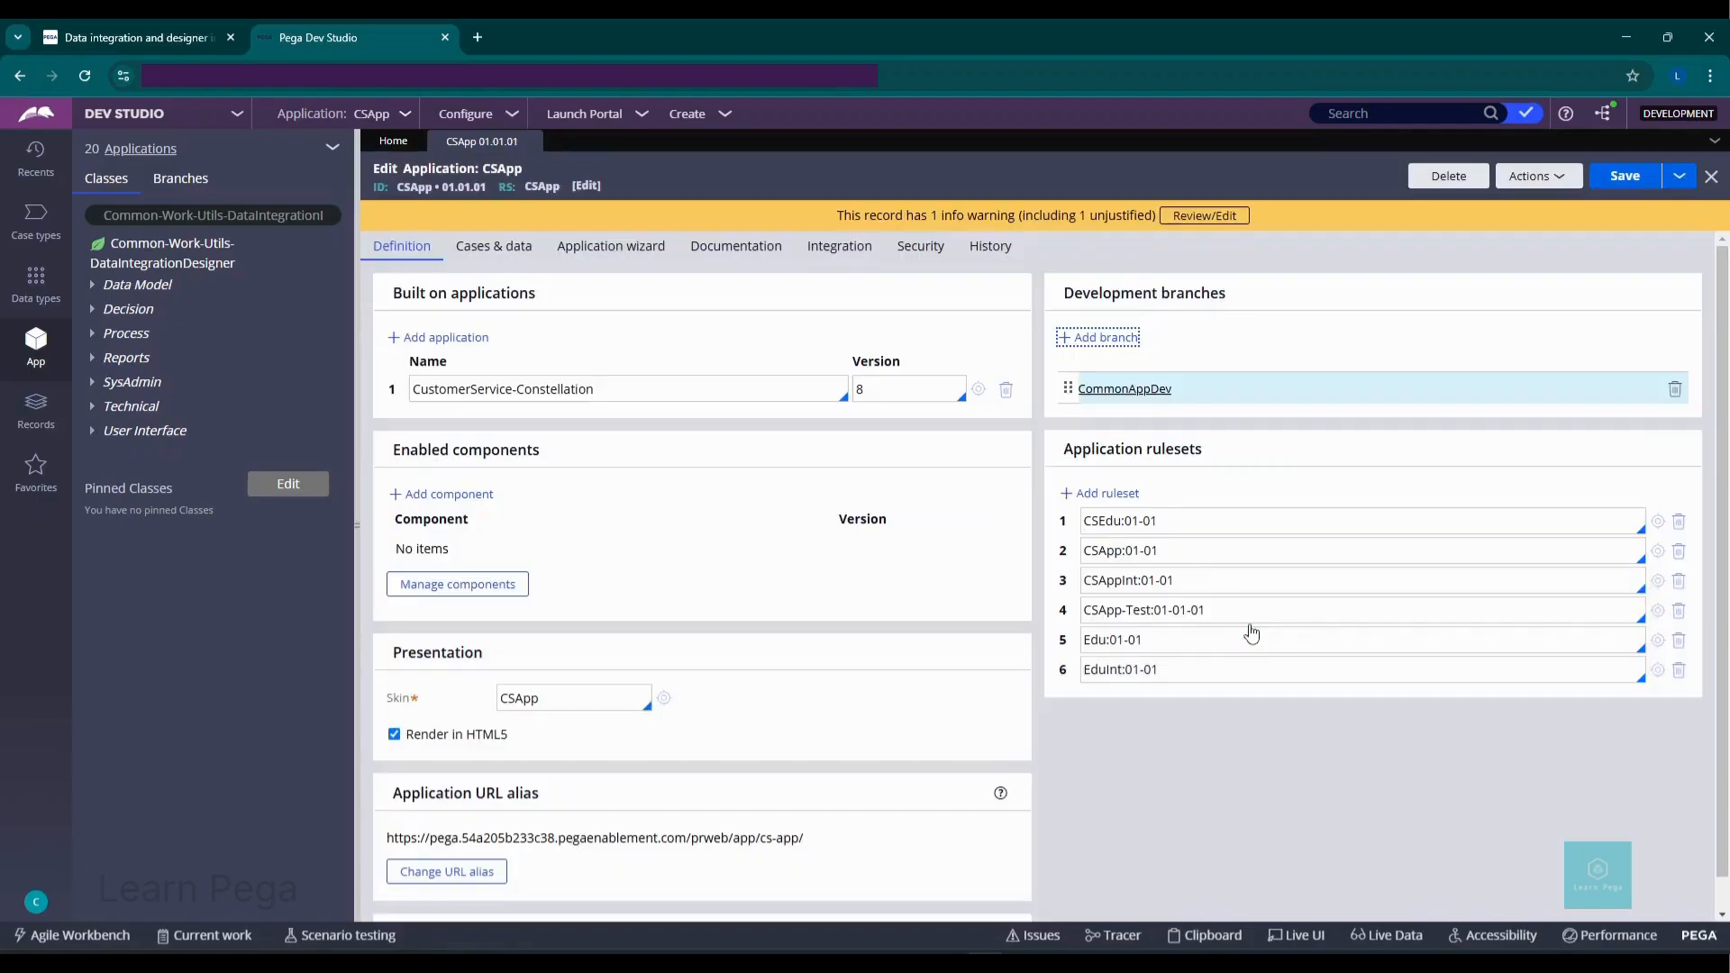
# Step: Save the application and make CDMProperty the working branch in branch development preferences
pyautogui.click(1617, 195)
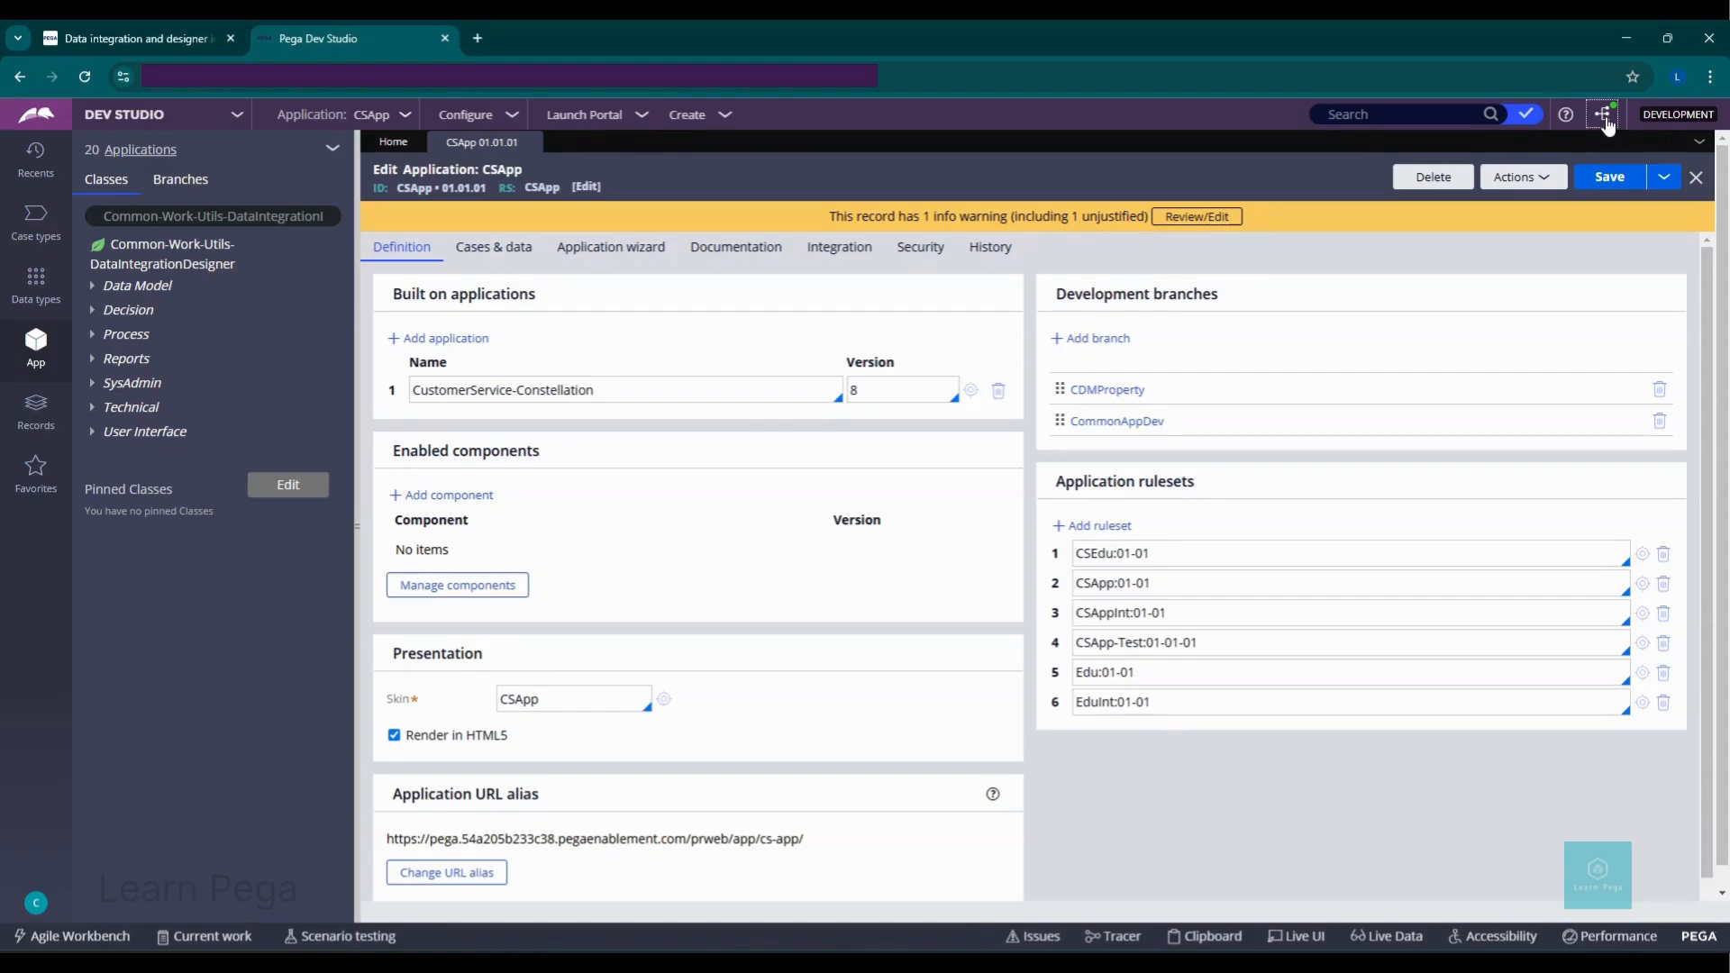
pyautogui.click(1604, 116)
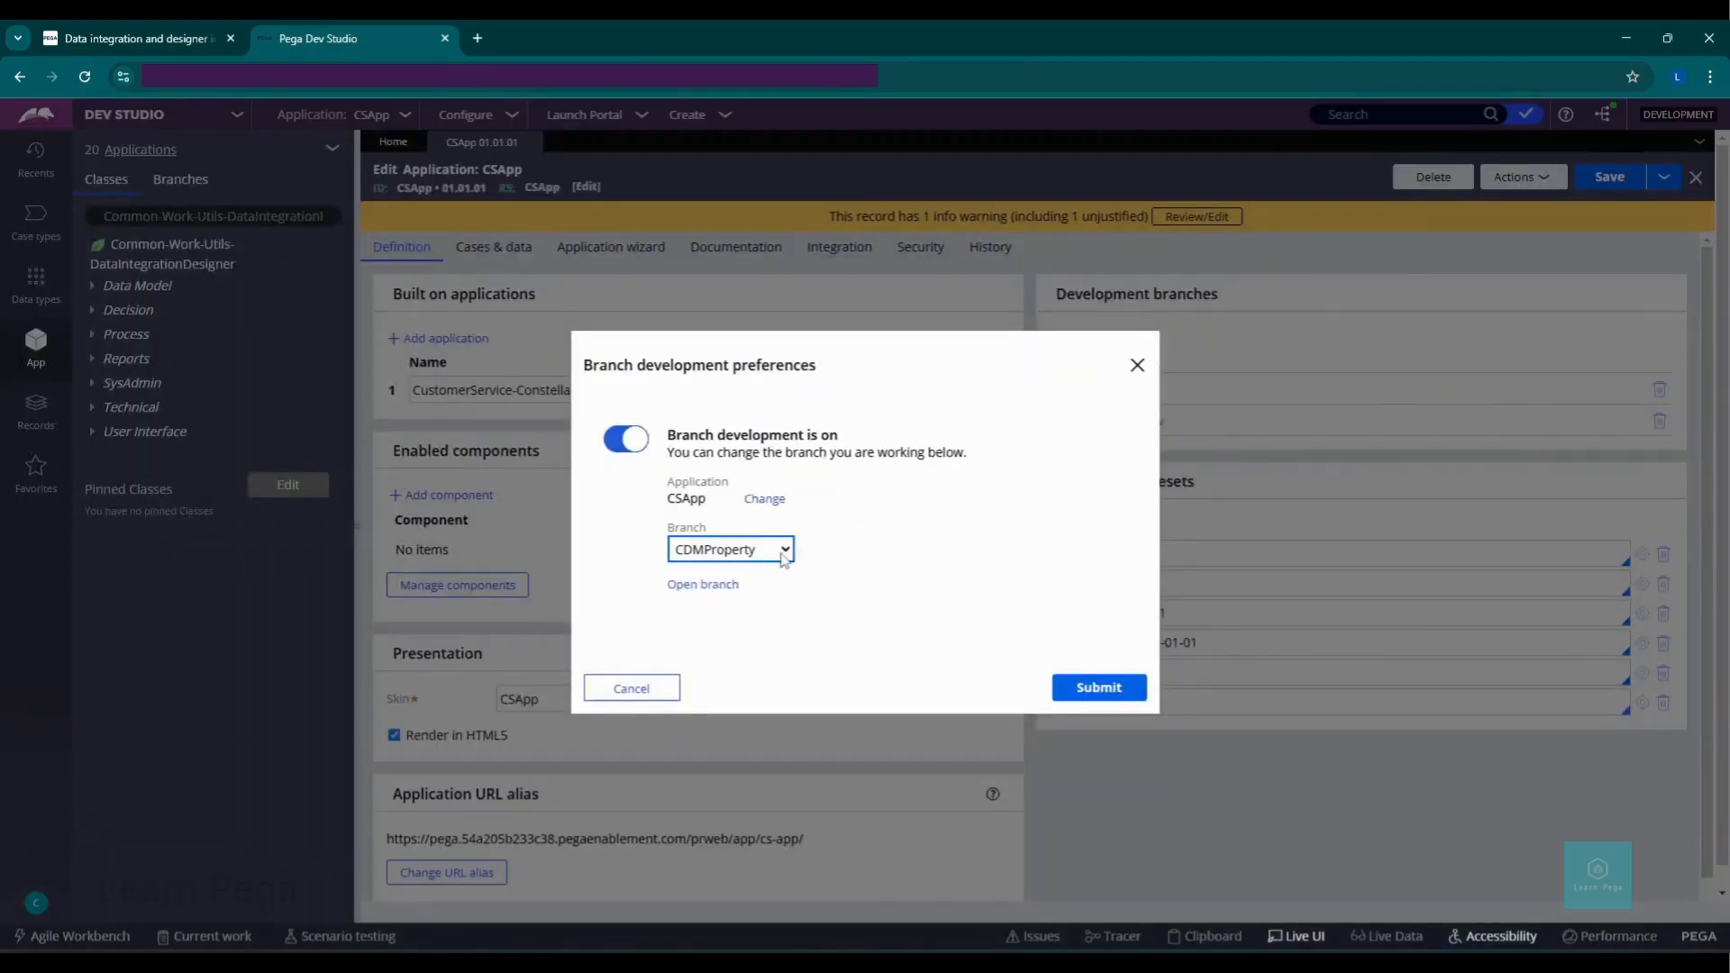
pyautogui.click(1108, 699)
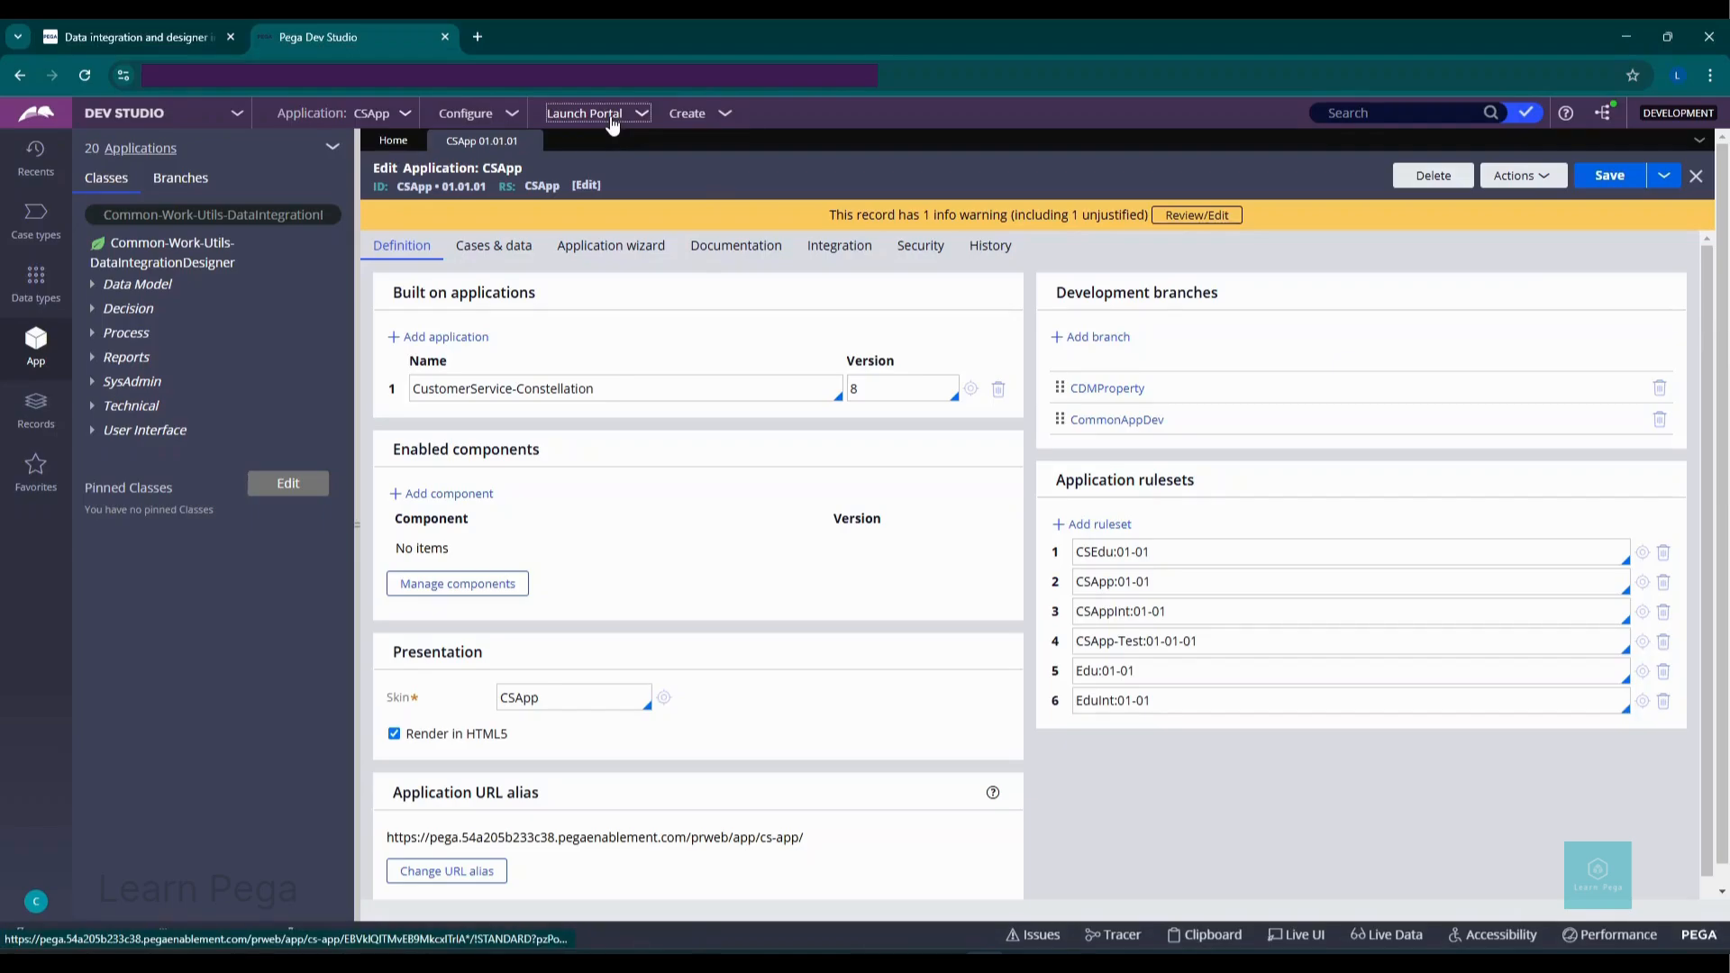
# Step: Launch the Data Portal and open CDM - General settings under Administration
pyautogui.click(611, 123)
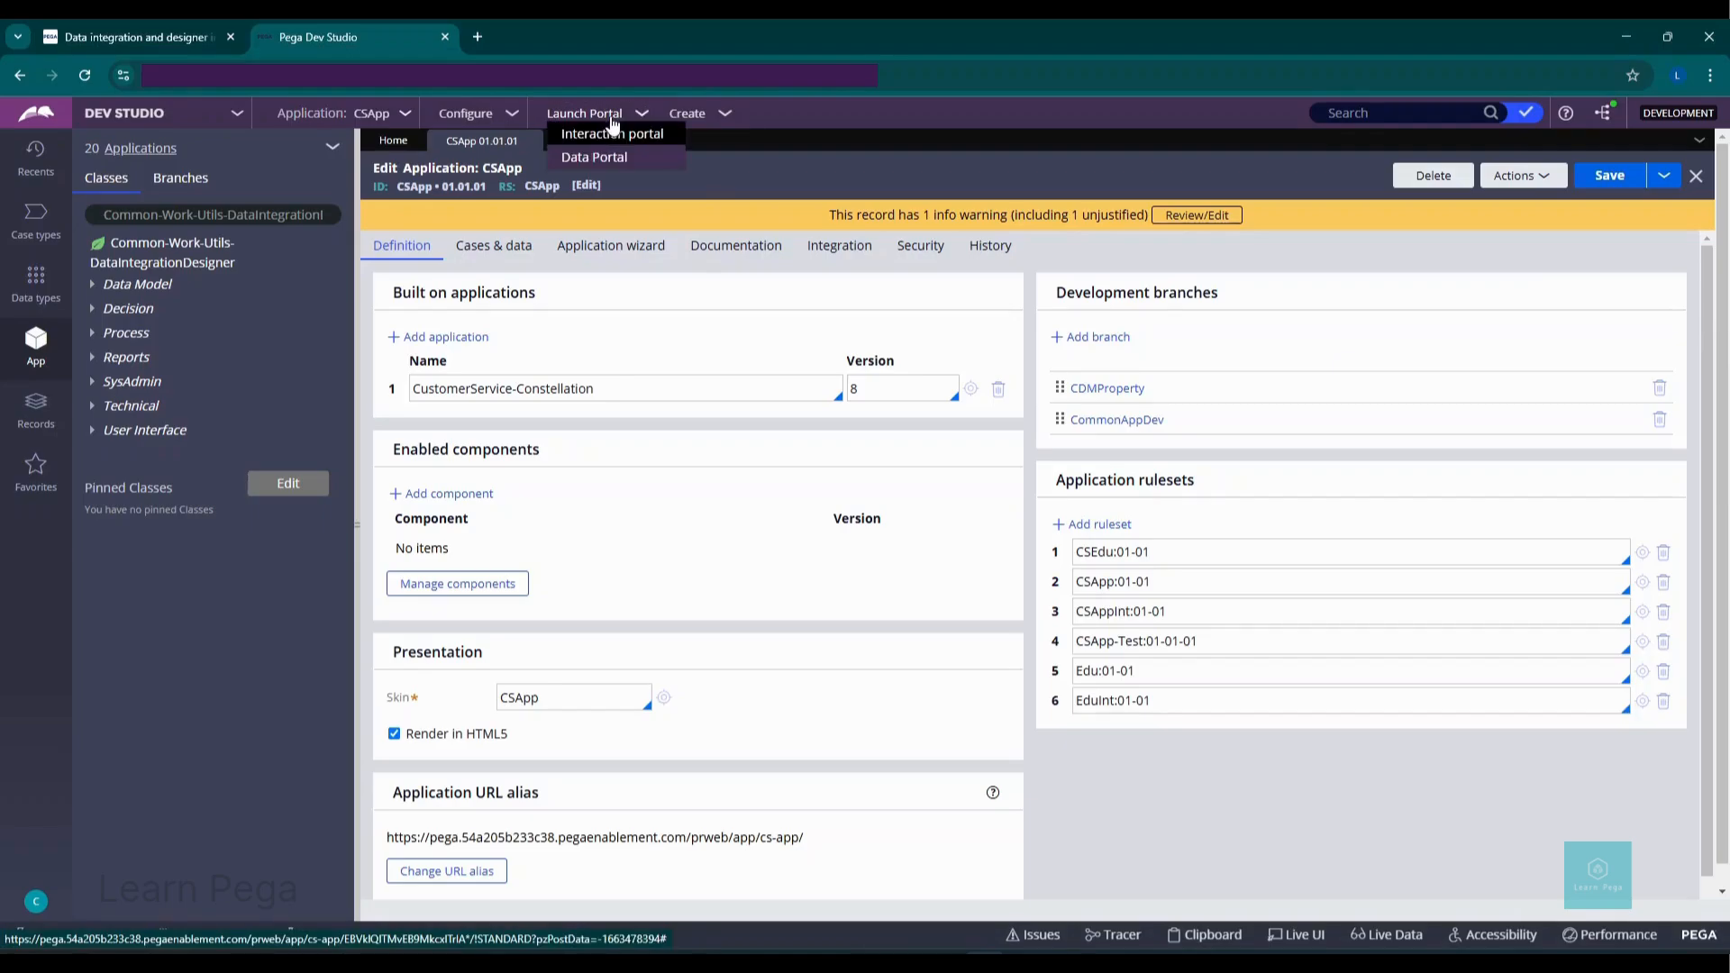
pyautogui.click(606, 158)
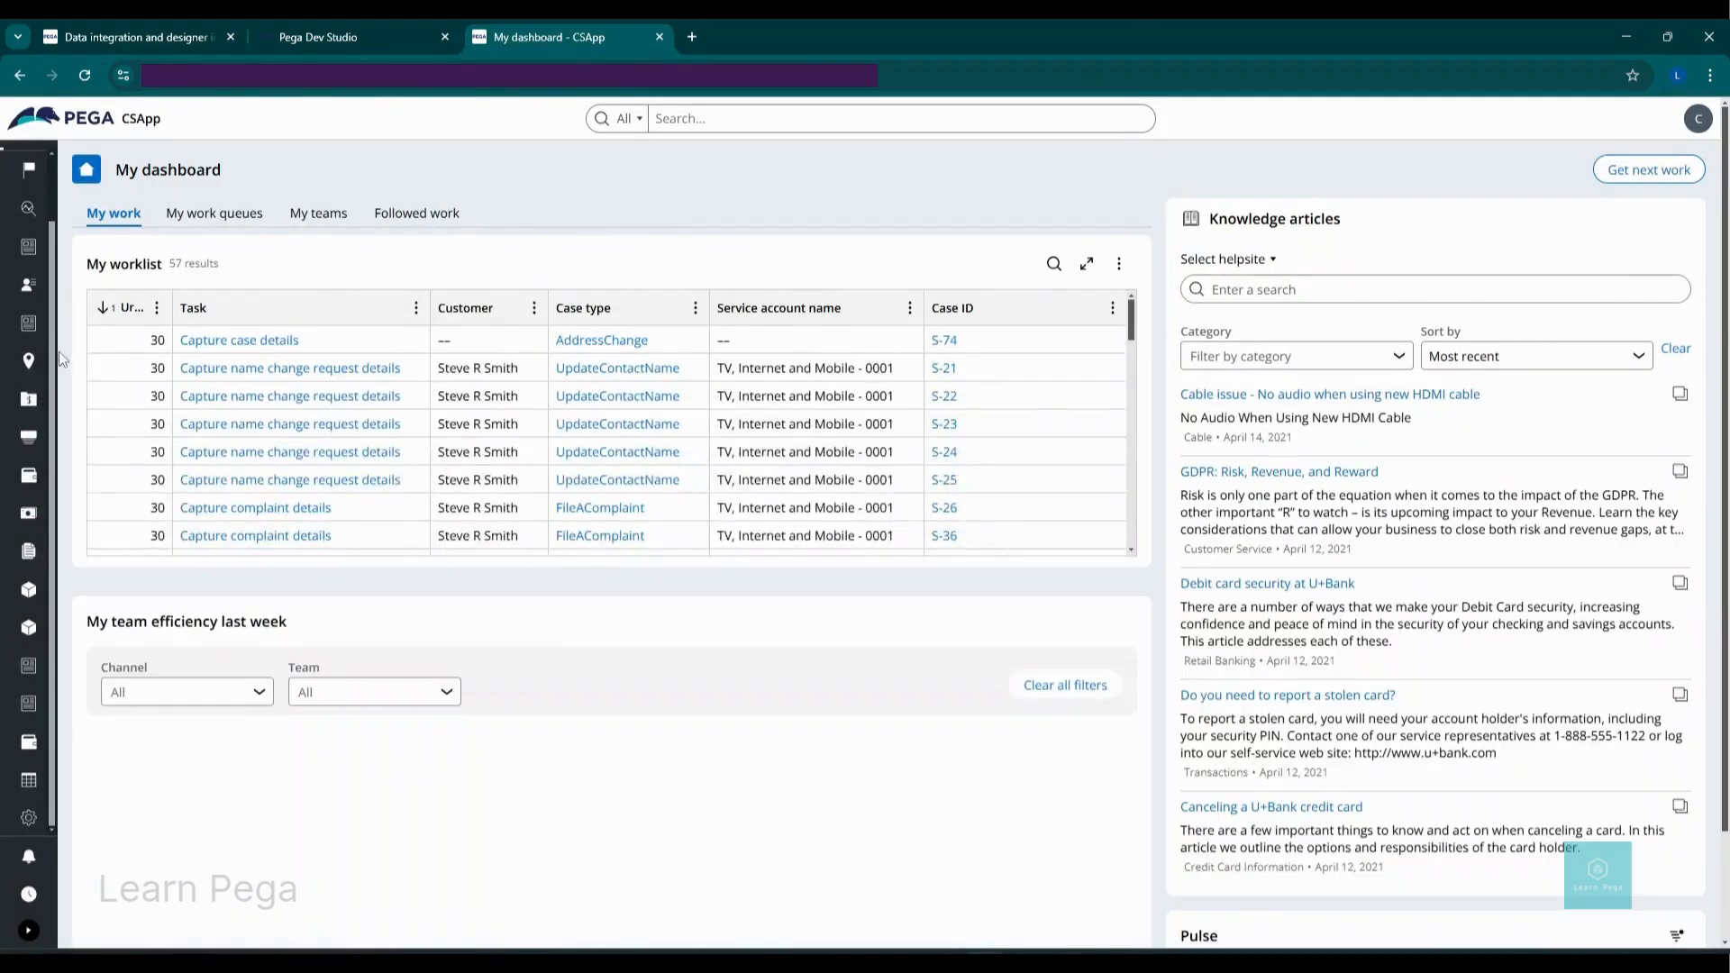
pyautogui.click(27, 822)
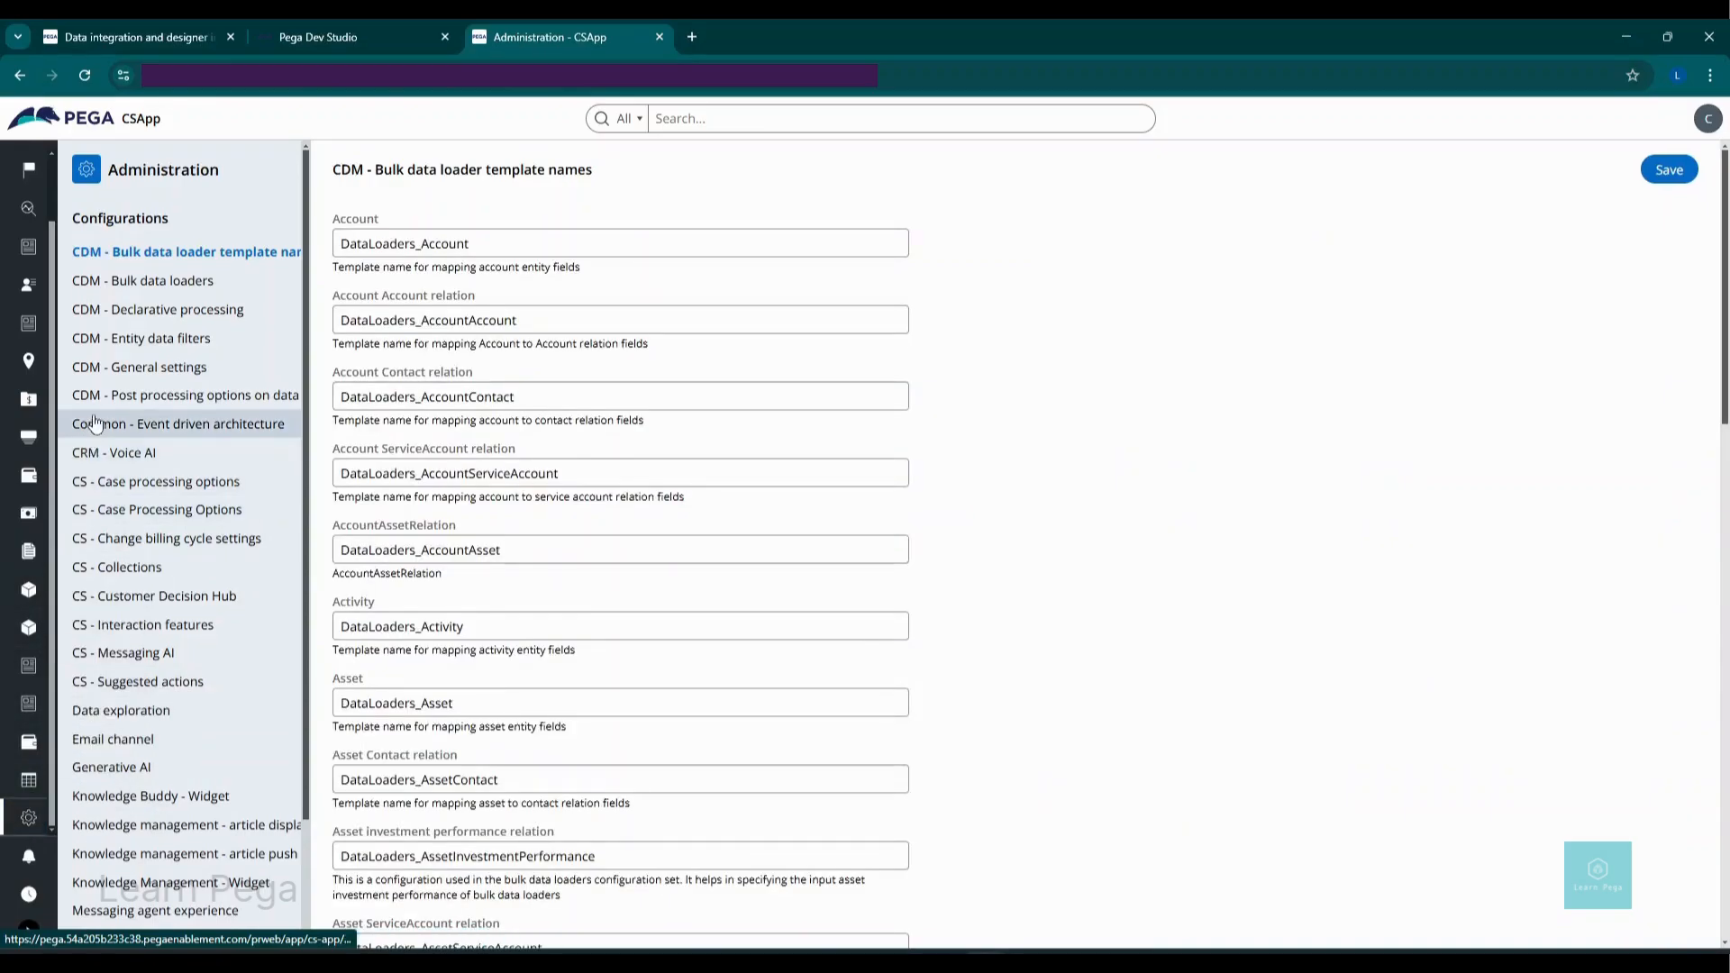
pyautogui.click(151, 369)
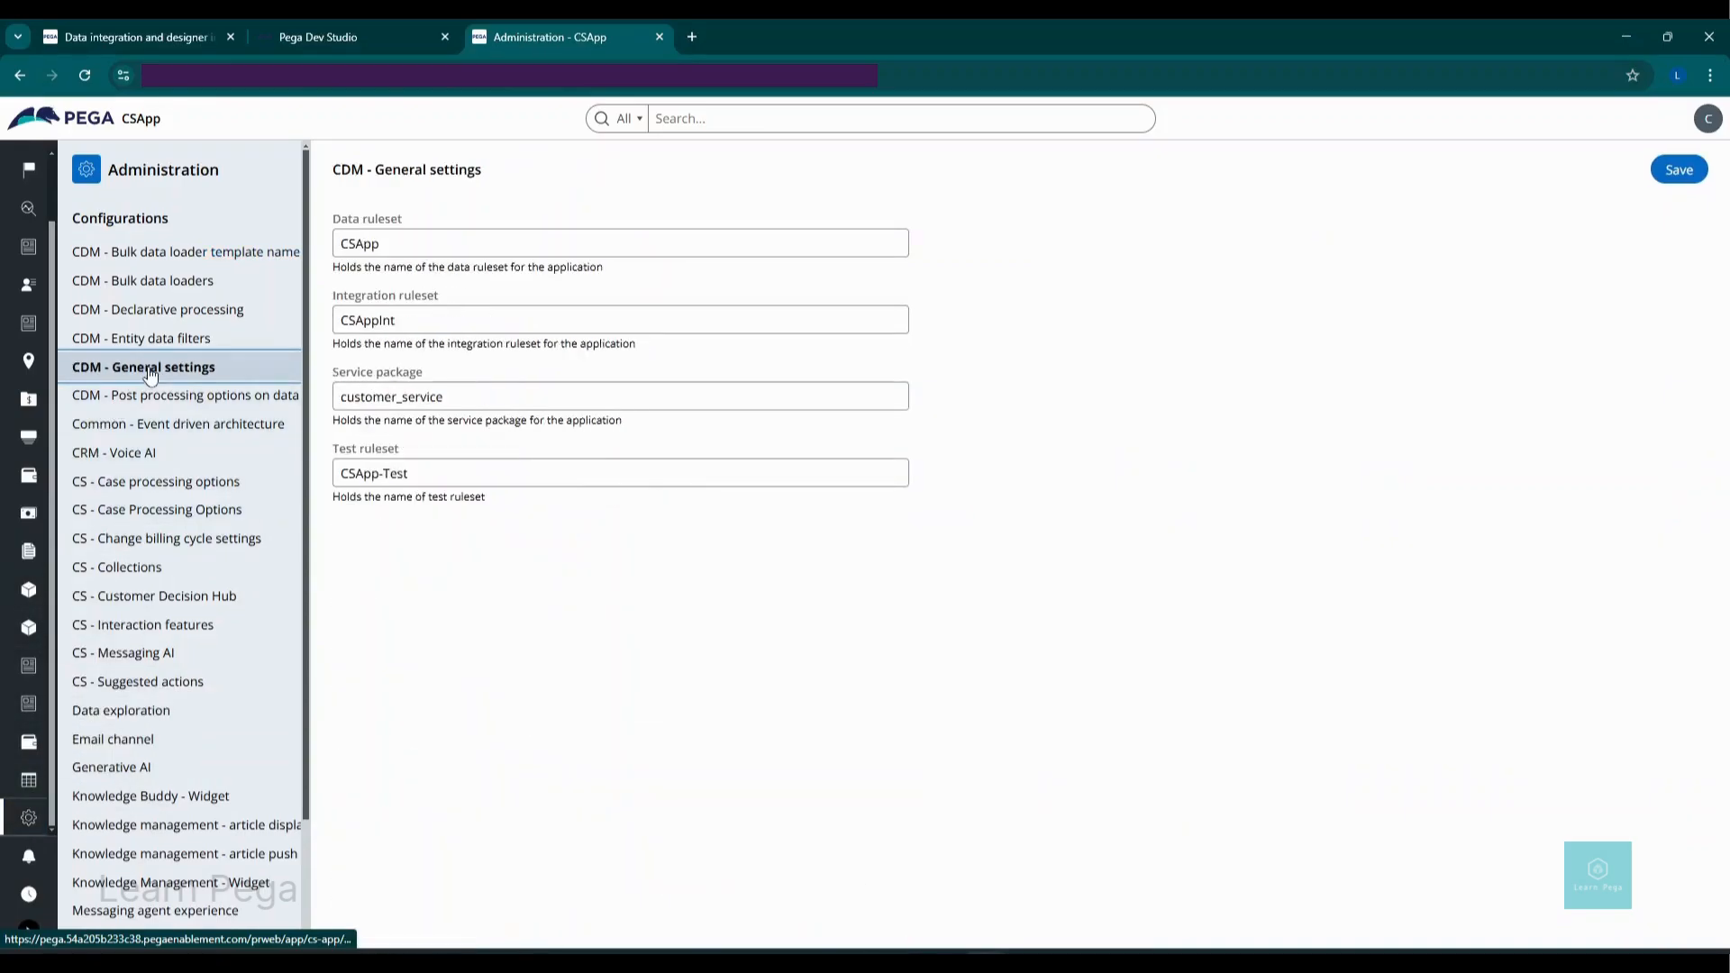
# Step: Review the ruleset values: Data CSApp, Integration CSAppInt, Service package customer_service, Test CSApp-Test
pyautogui.click(613, 240)
pyautogui.click(712, 320)
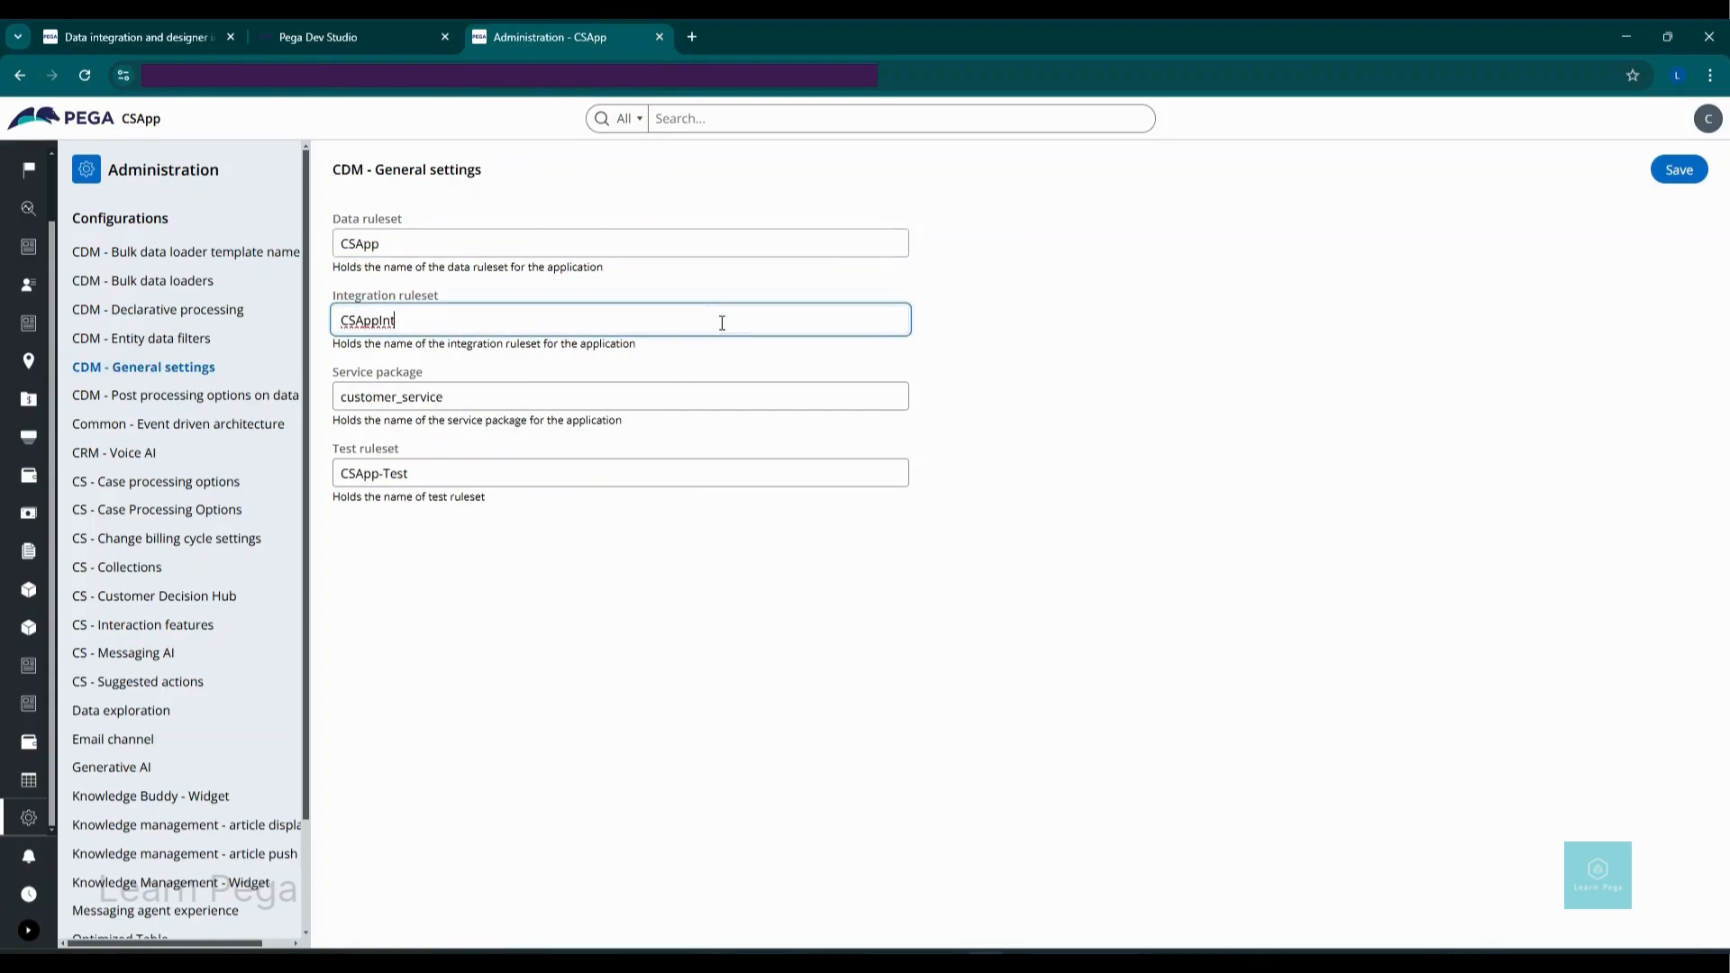
pyautogui.click(842, 397)
pyautogui.click(895, 476)
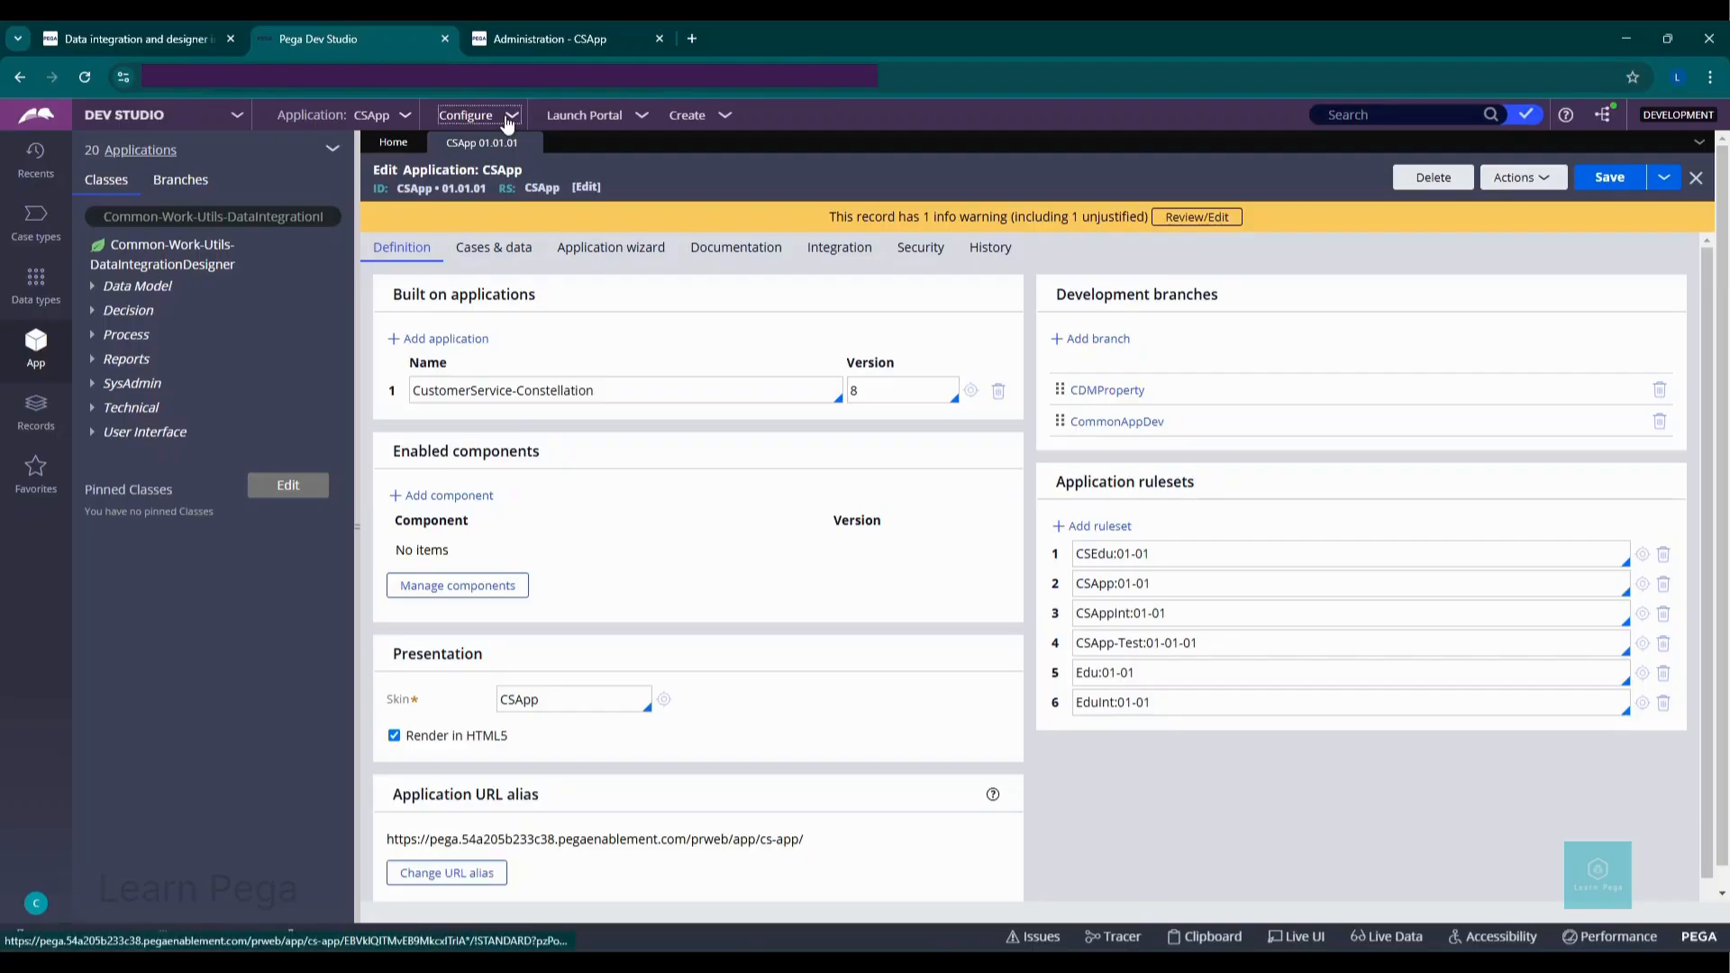
# Step: Open Common Data Model server configuration and verify Enable Data Integration Designer is checked
pyautogui.click(465, 114)
pyautogui.moveTo(484, 415)
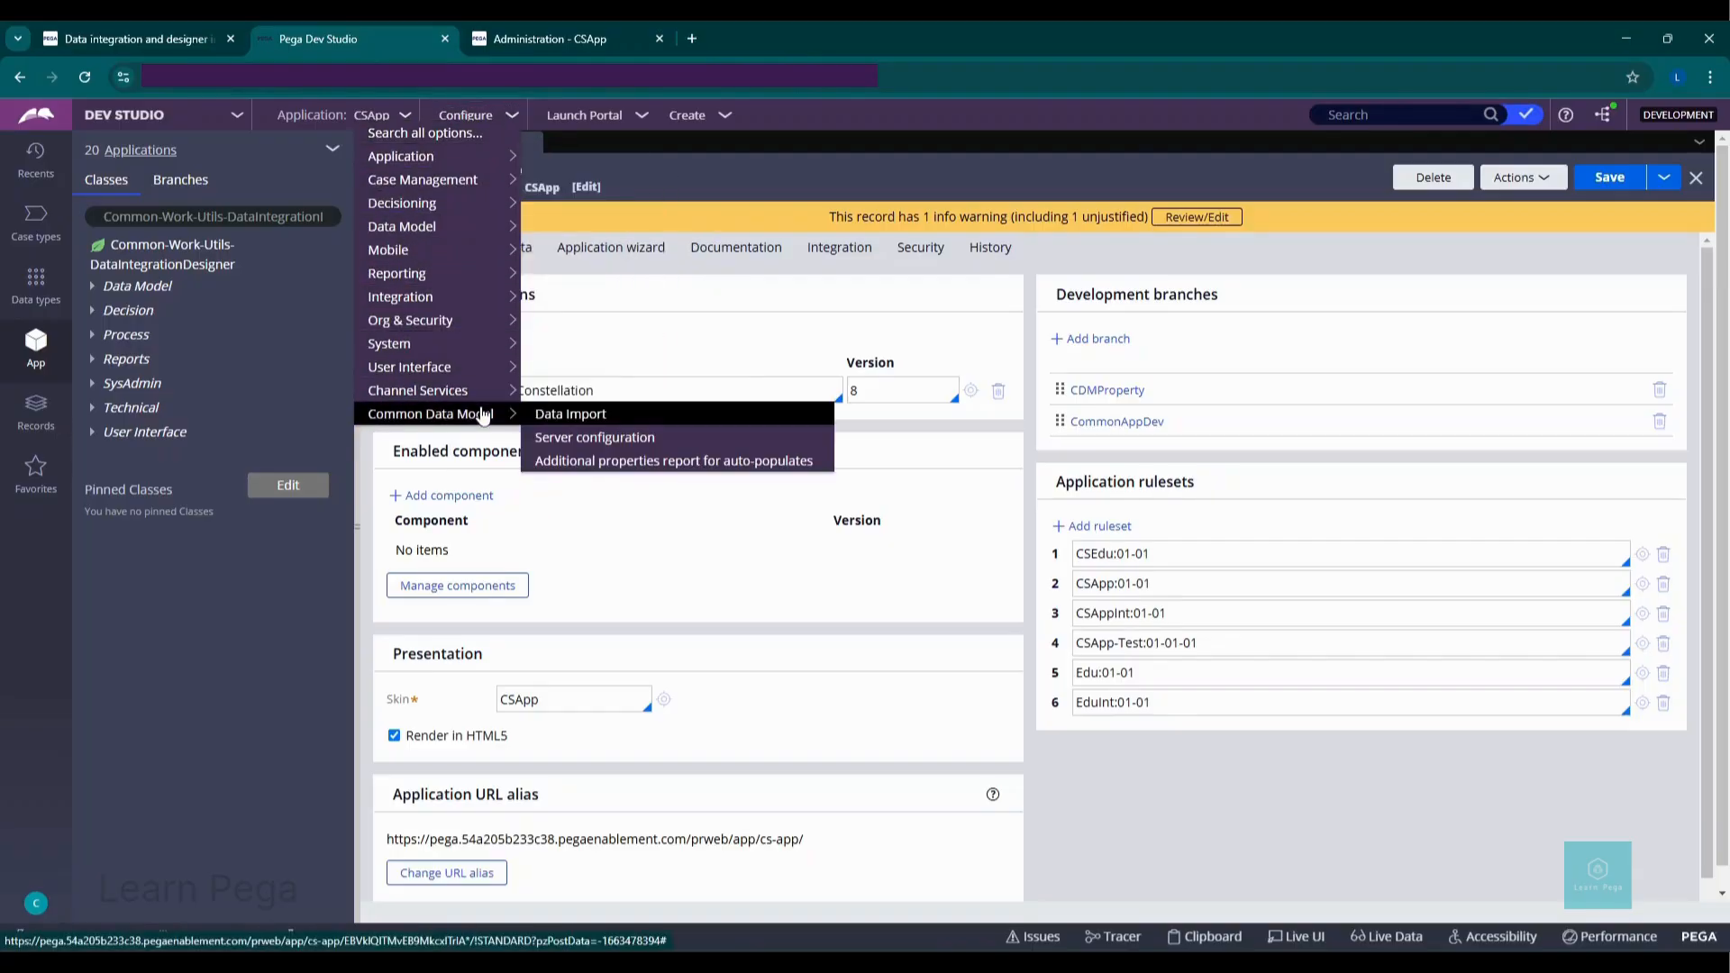
pyautogui.click(582, 439)
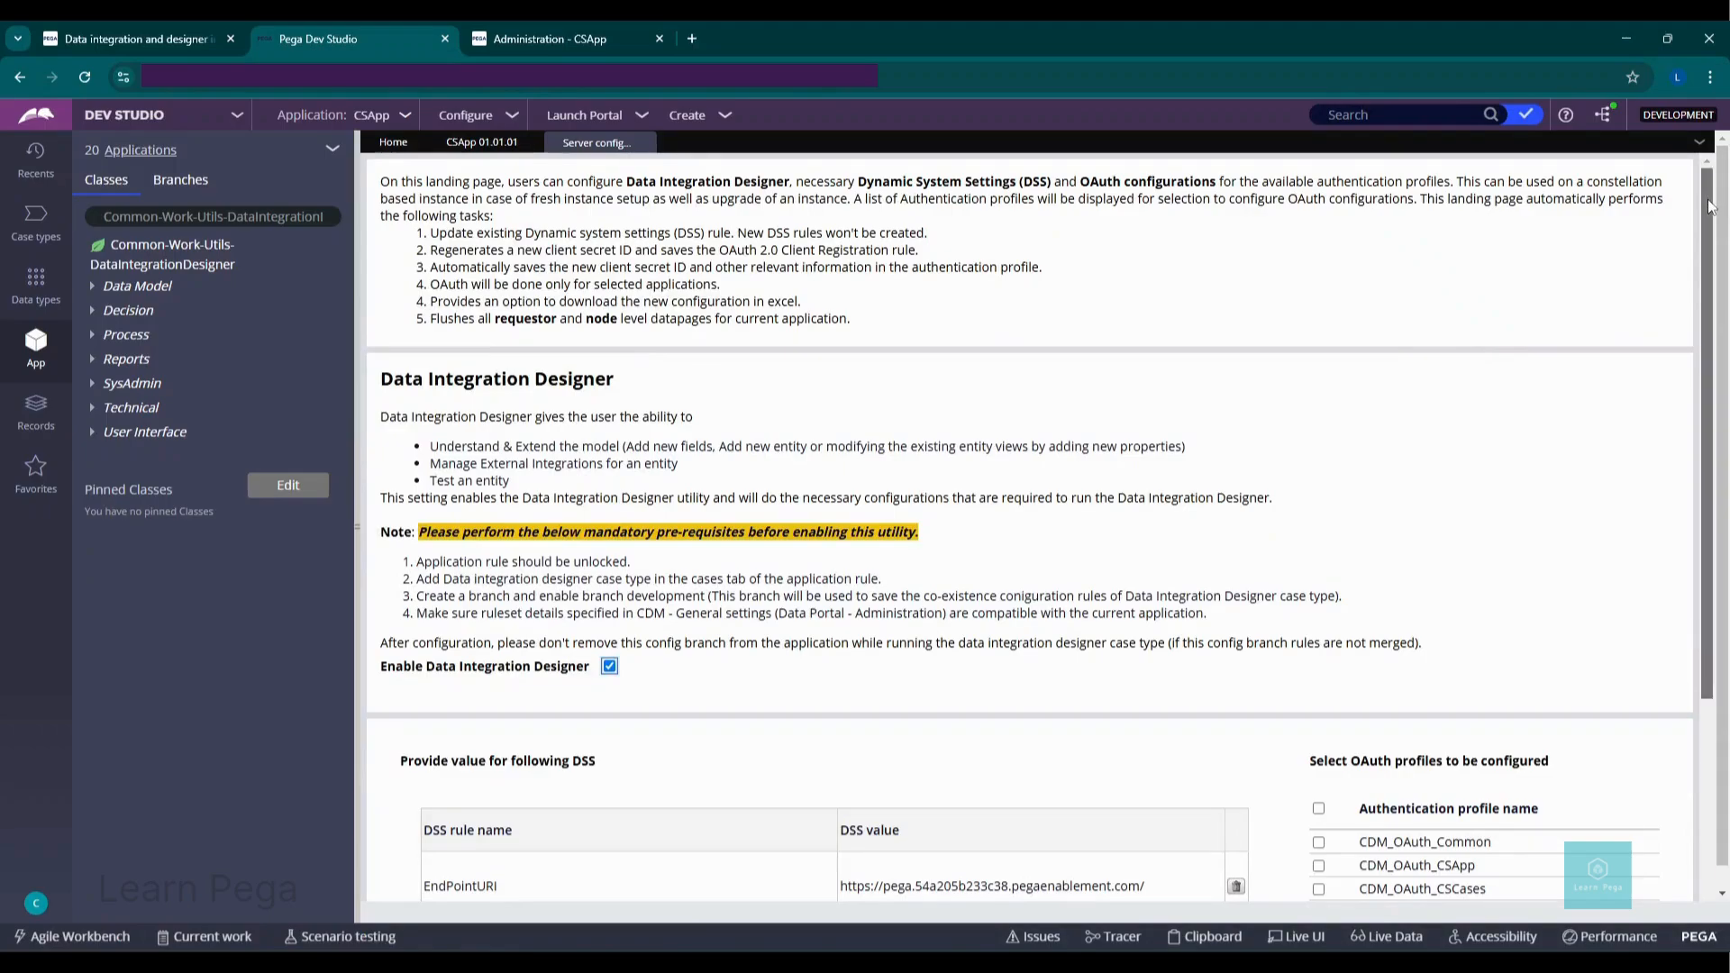
pyautogui.moveTo(1709, 207); pyautogui.dragTo(1723, 419)
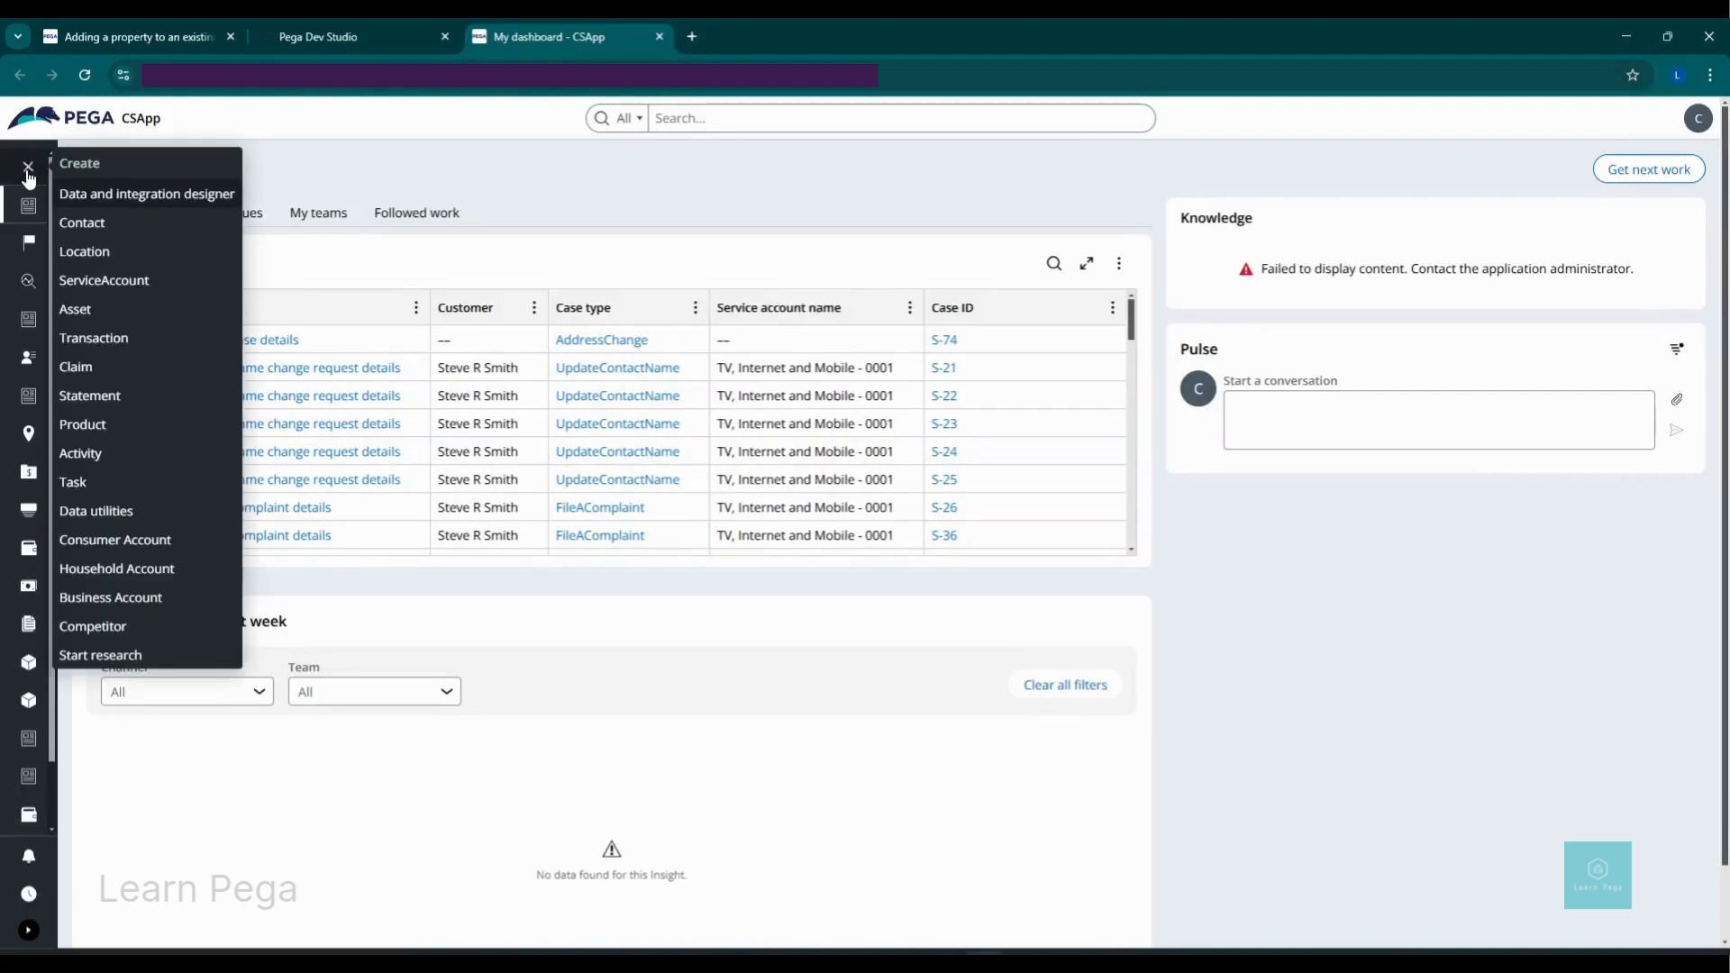
# Step: Create a Data and integration designer case for existing entity Contact using Extend & Integrate the model
pyautogui.click(93, 195)
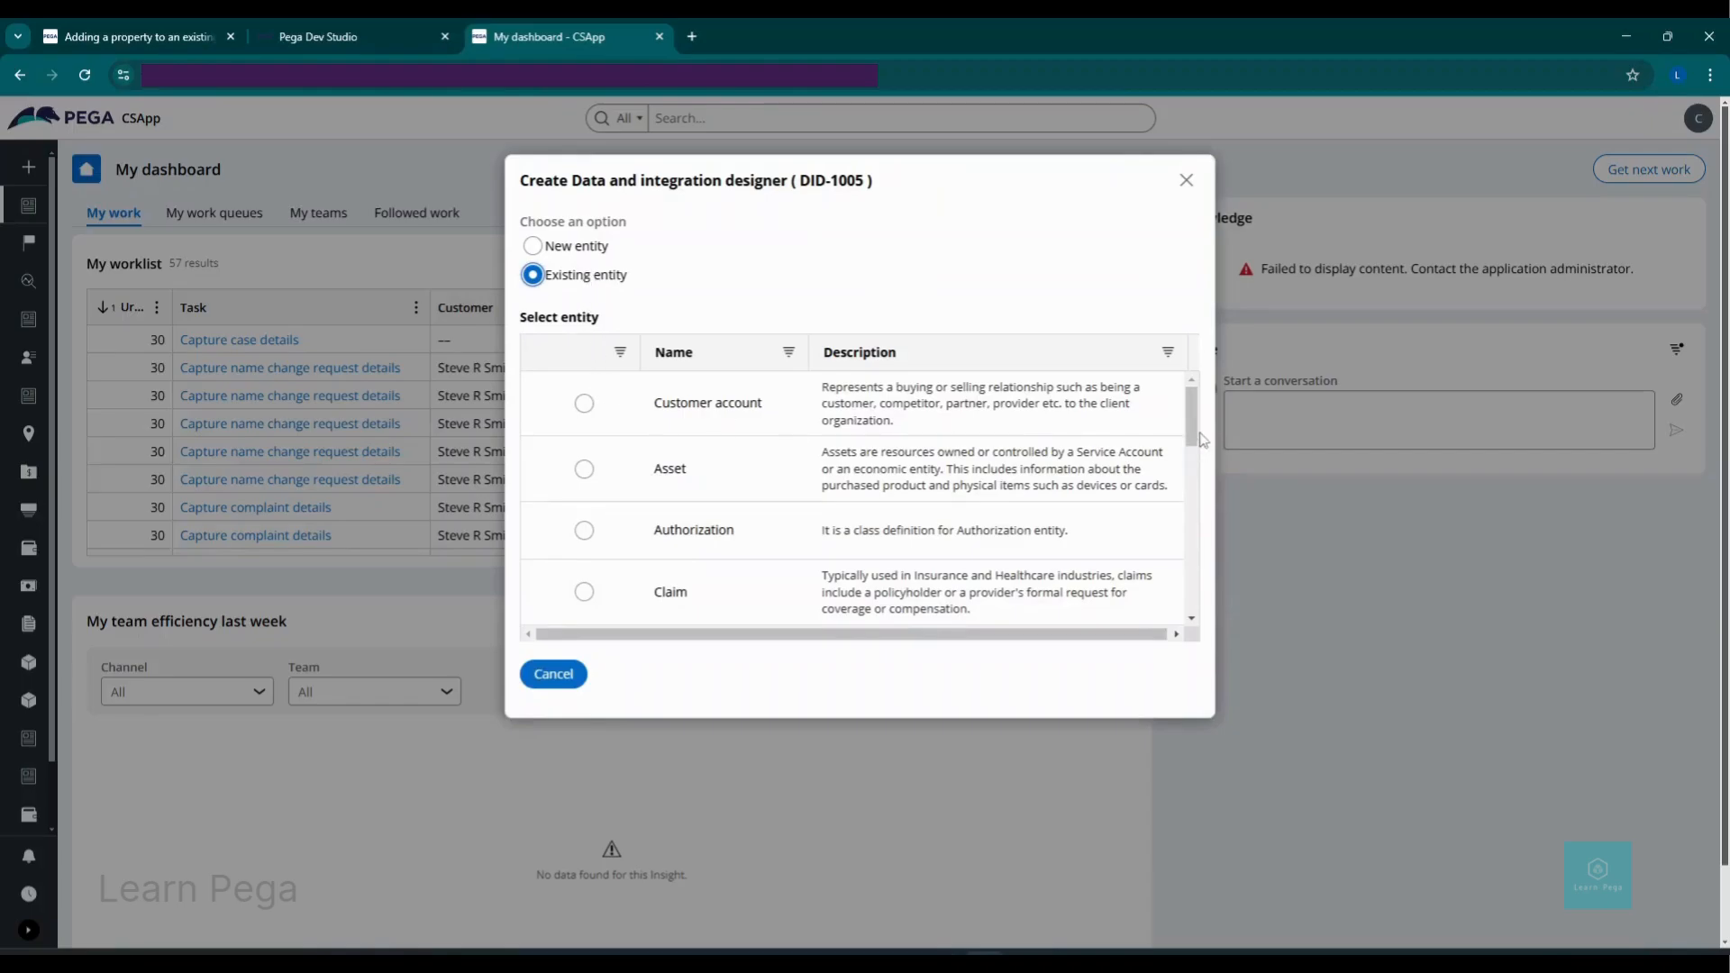
pyautogui.scroll(-2, 744, 505)
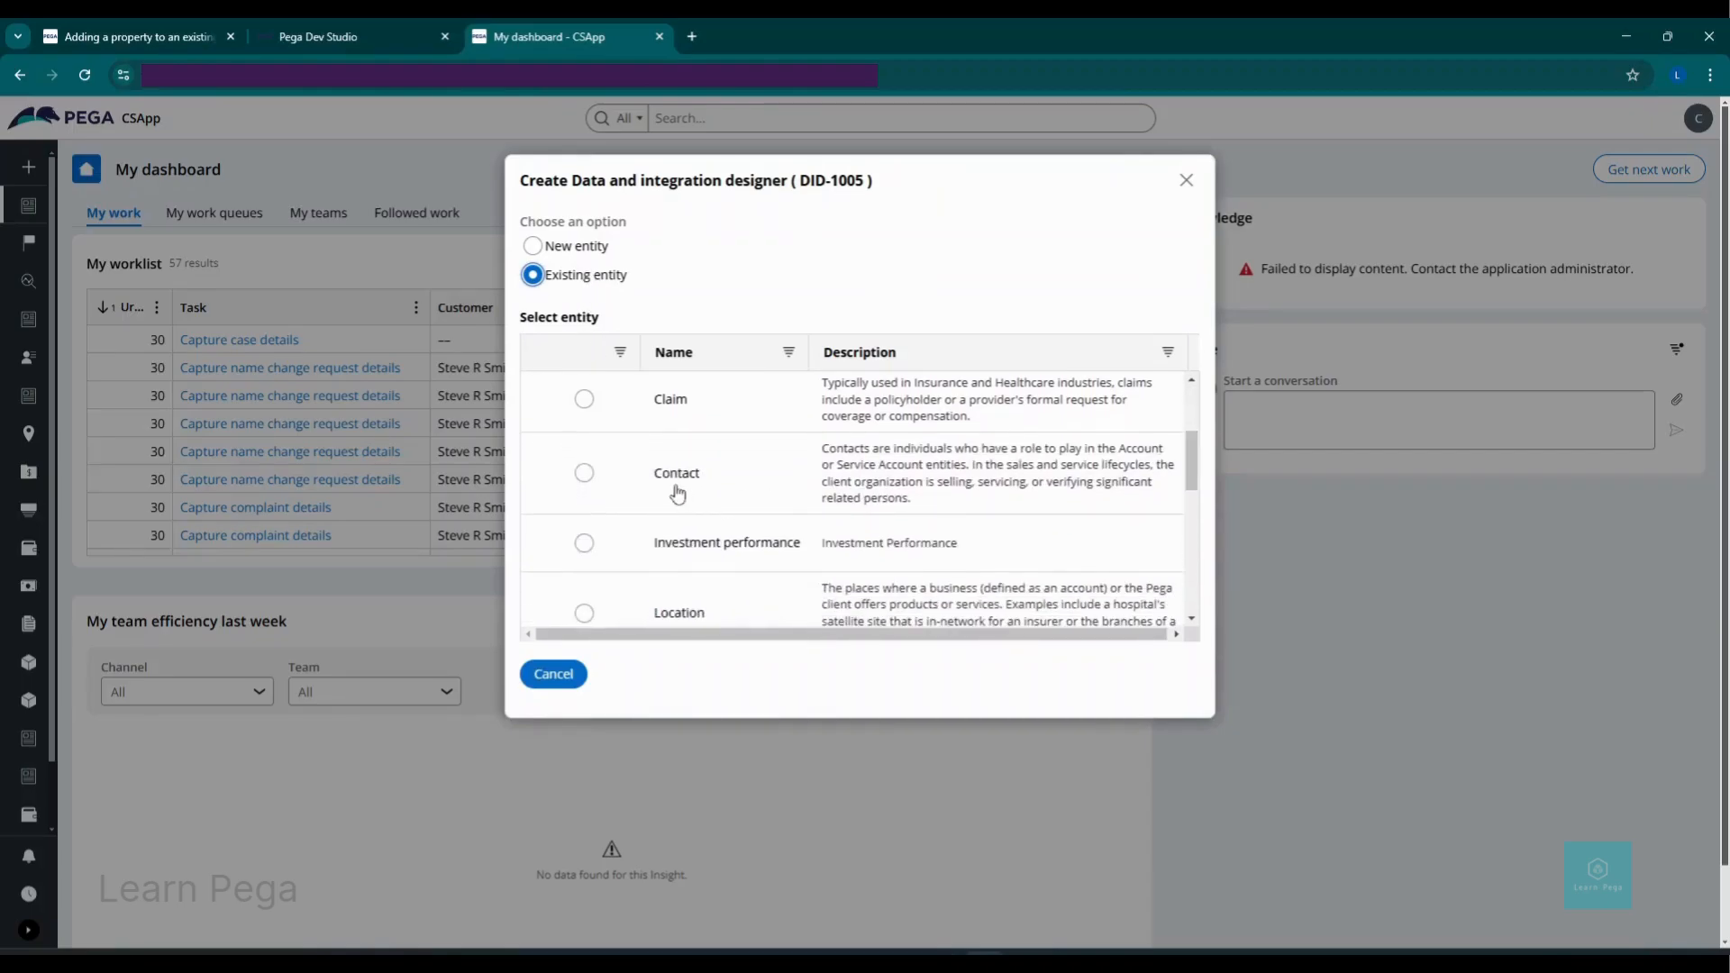
pyautogui.click(584, 476)
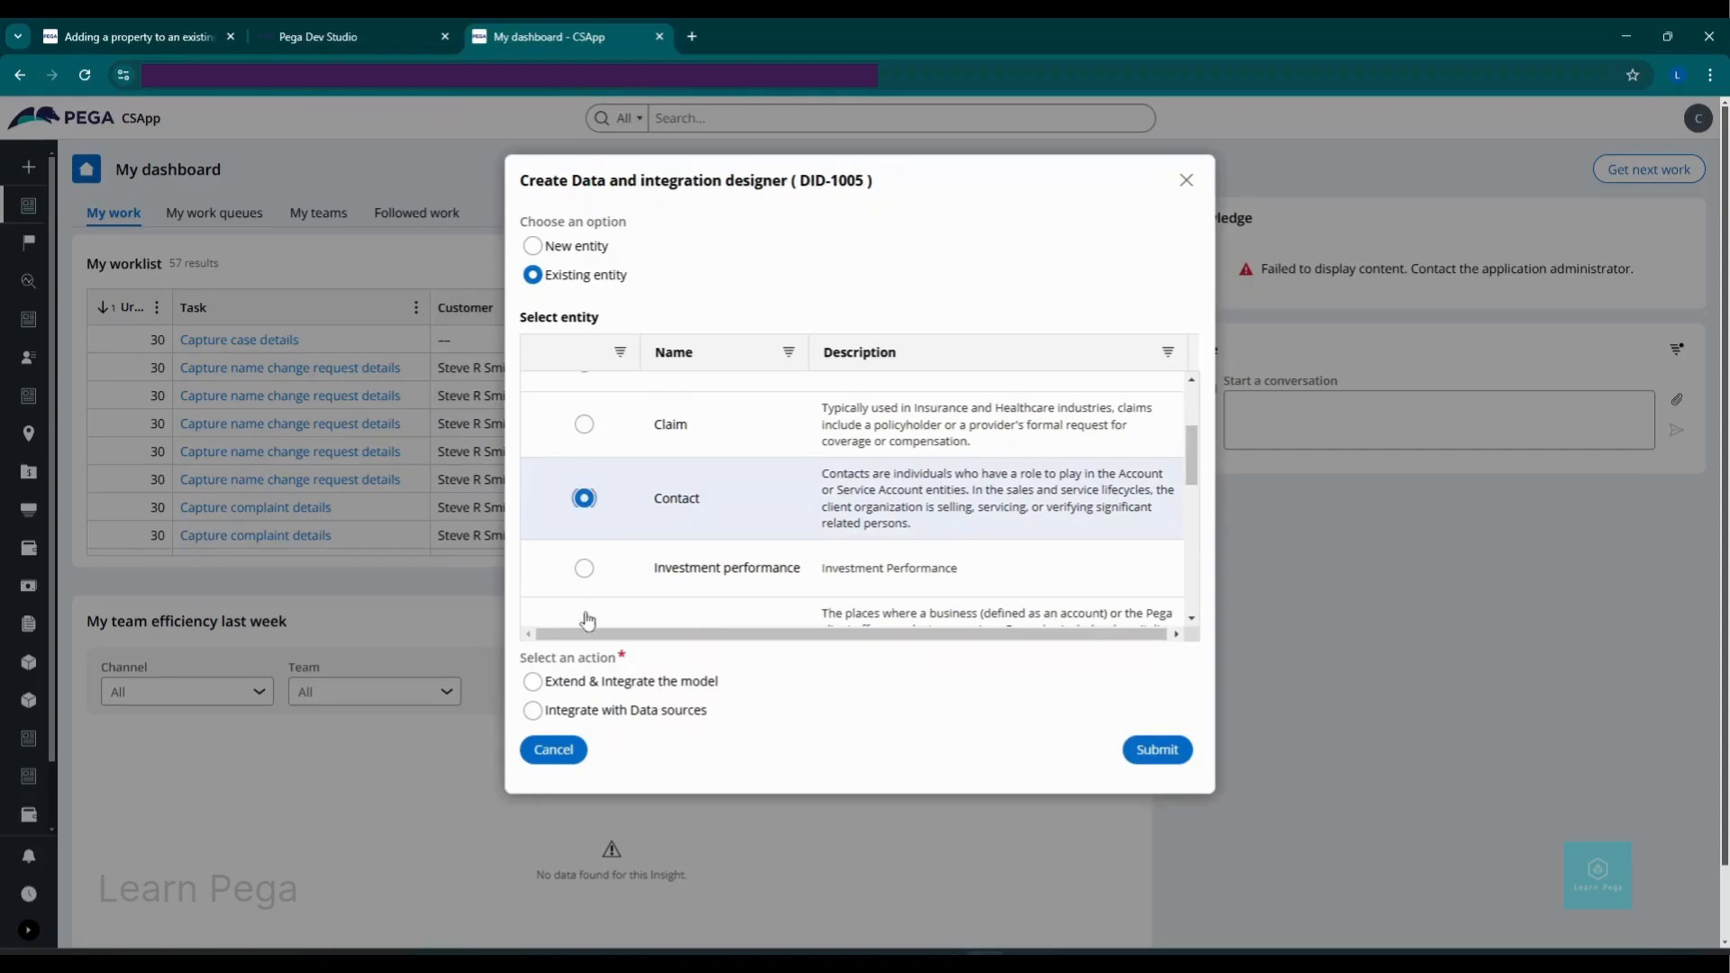
pyautogui.click(534, 684)
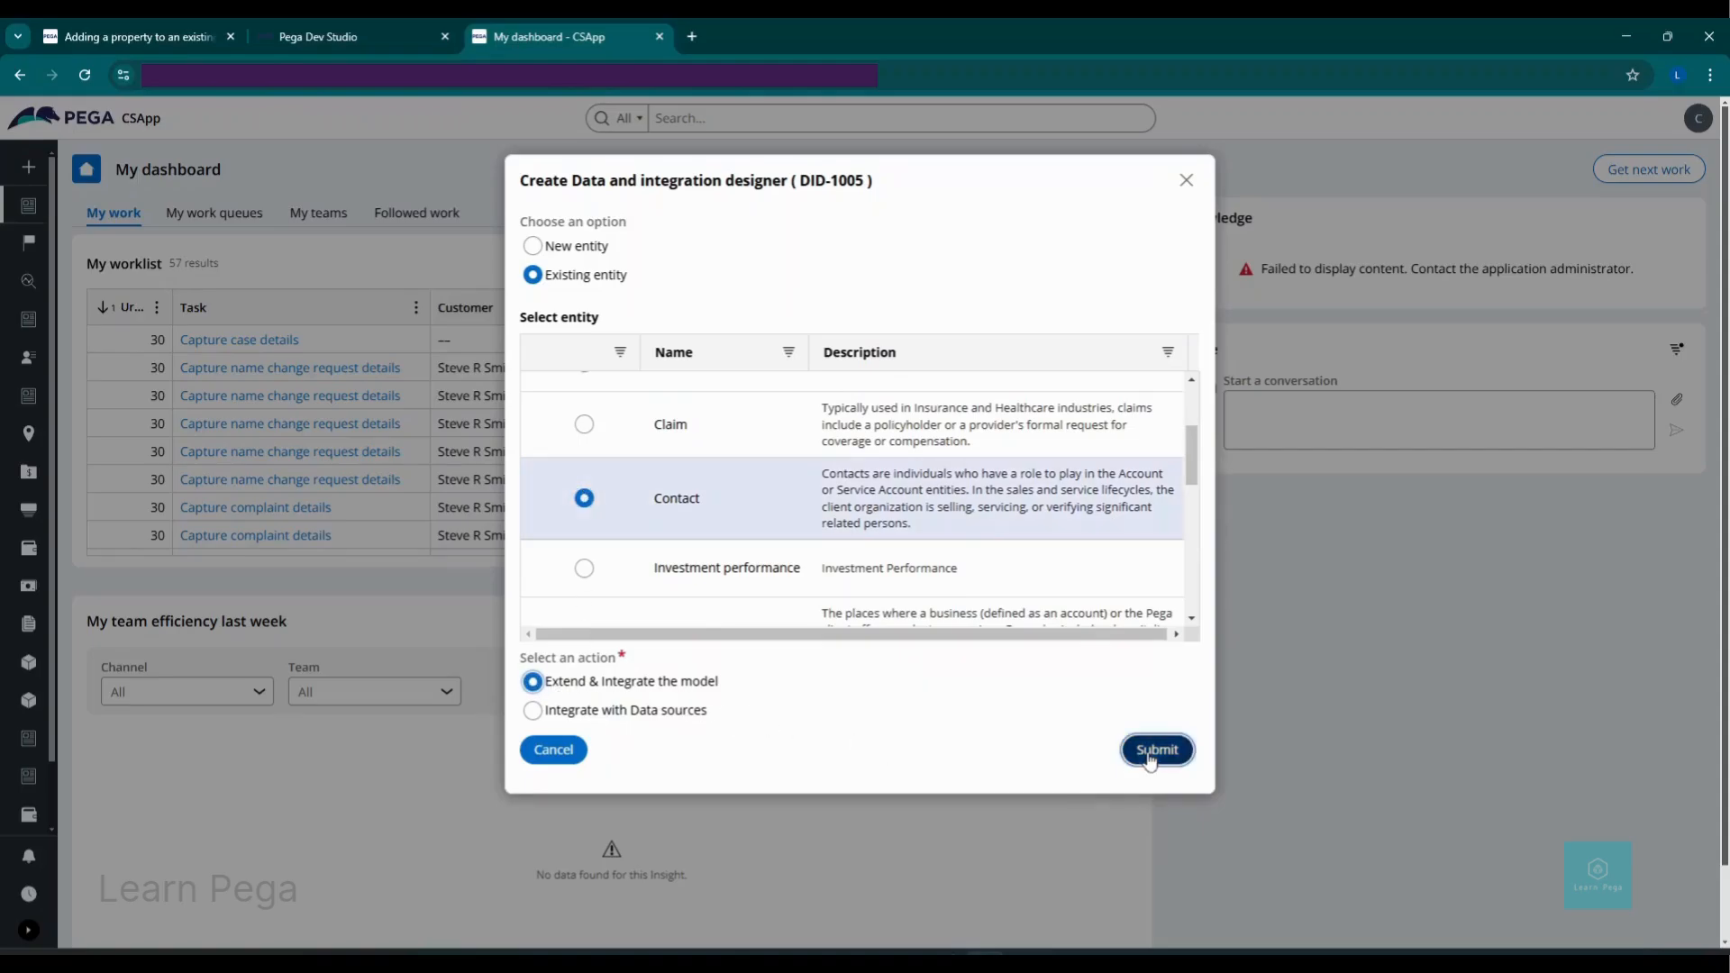
pyautogui.click(1150, 759)
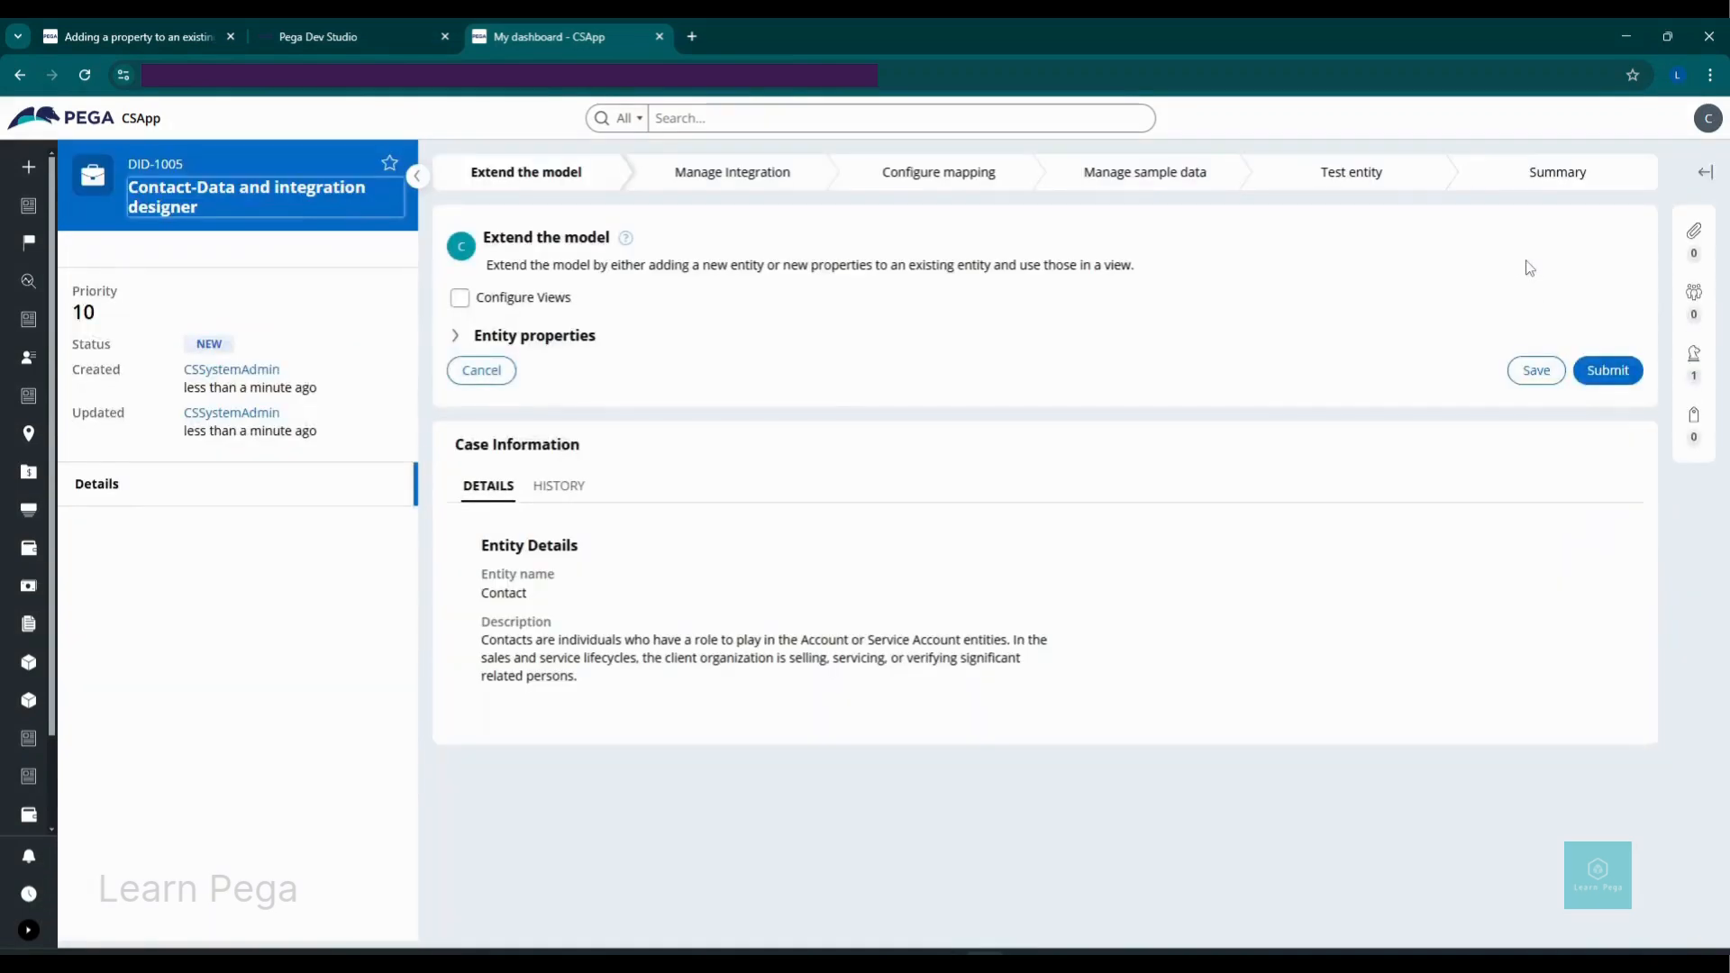
# Step: Add a Text (single line) property named Instagram to the Contact entity's properties
pyautogui.click(458, 338)
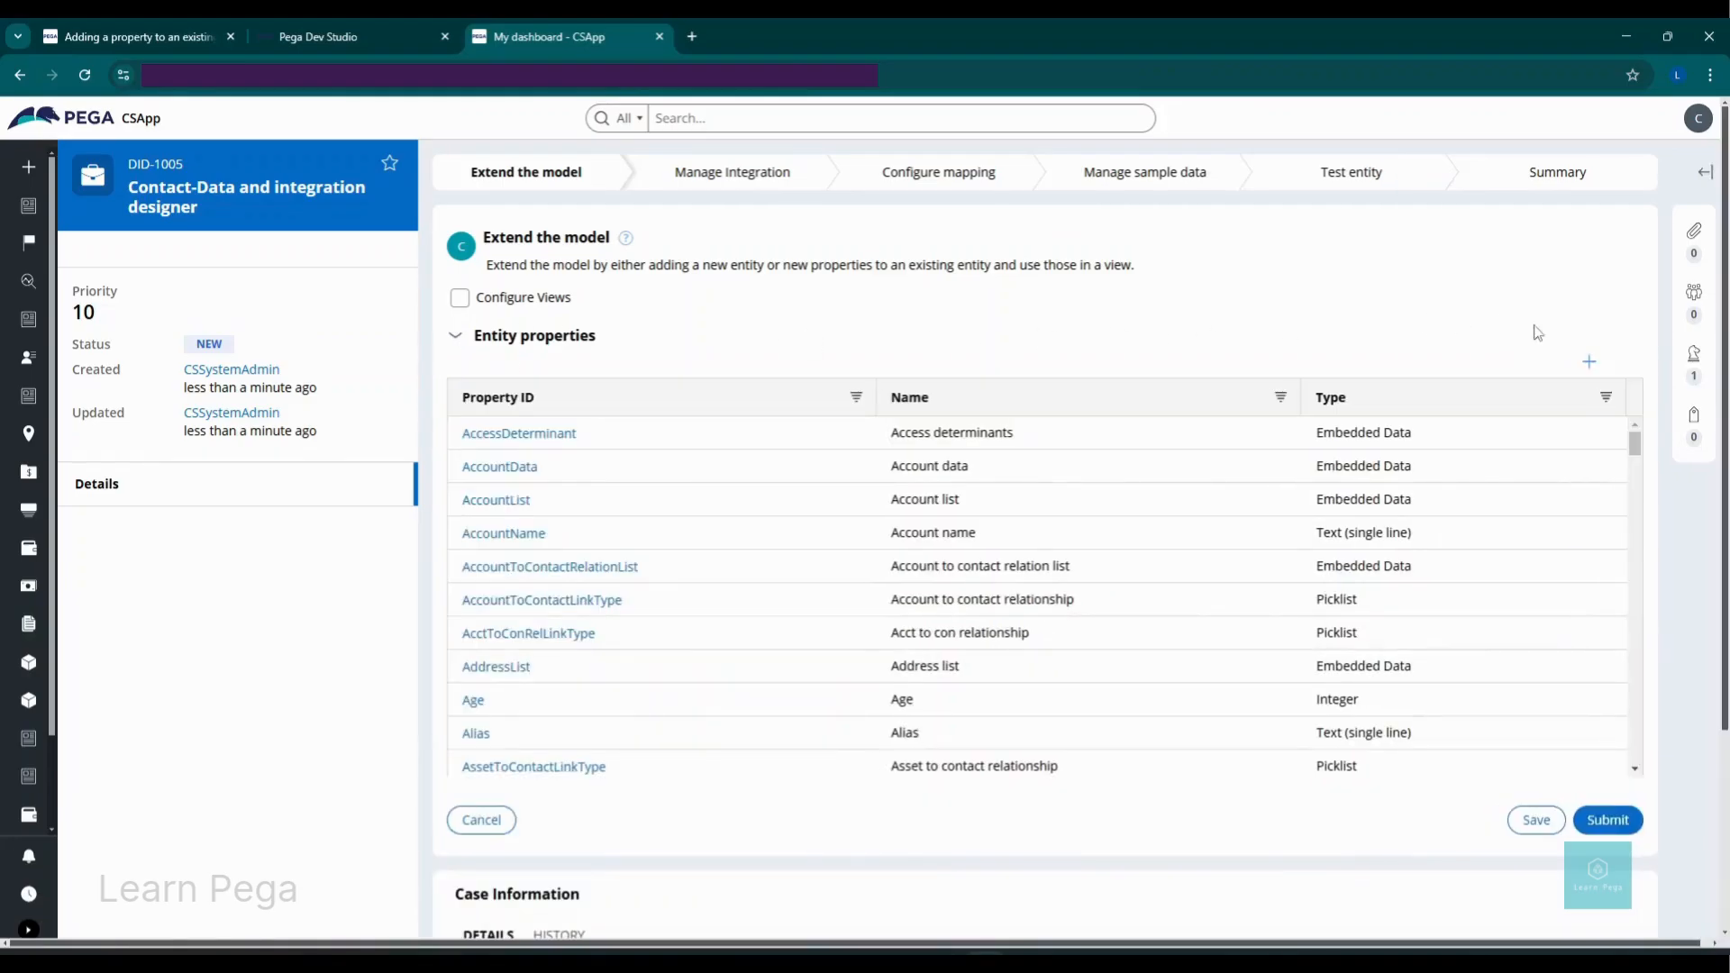
pyautogui.click(1590, 362)
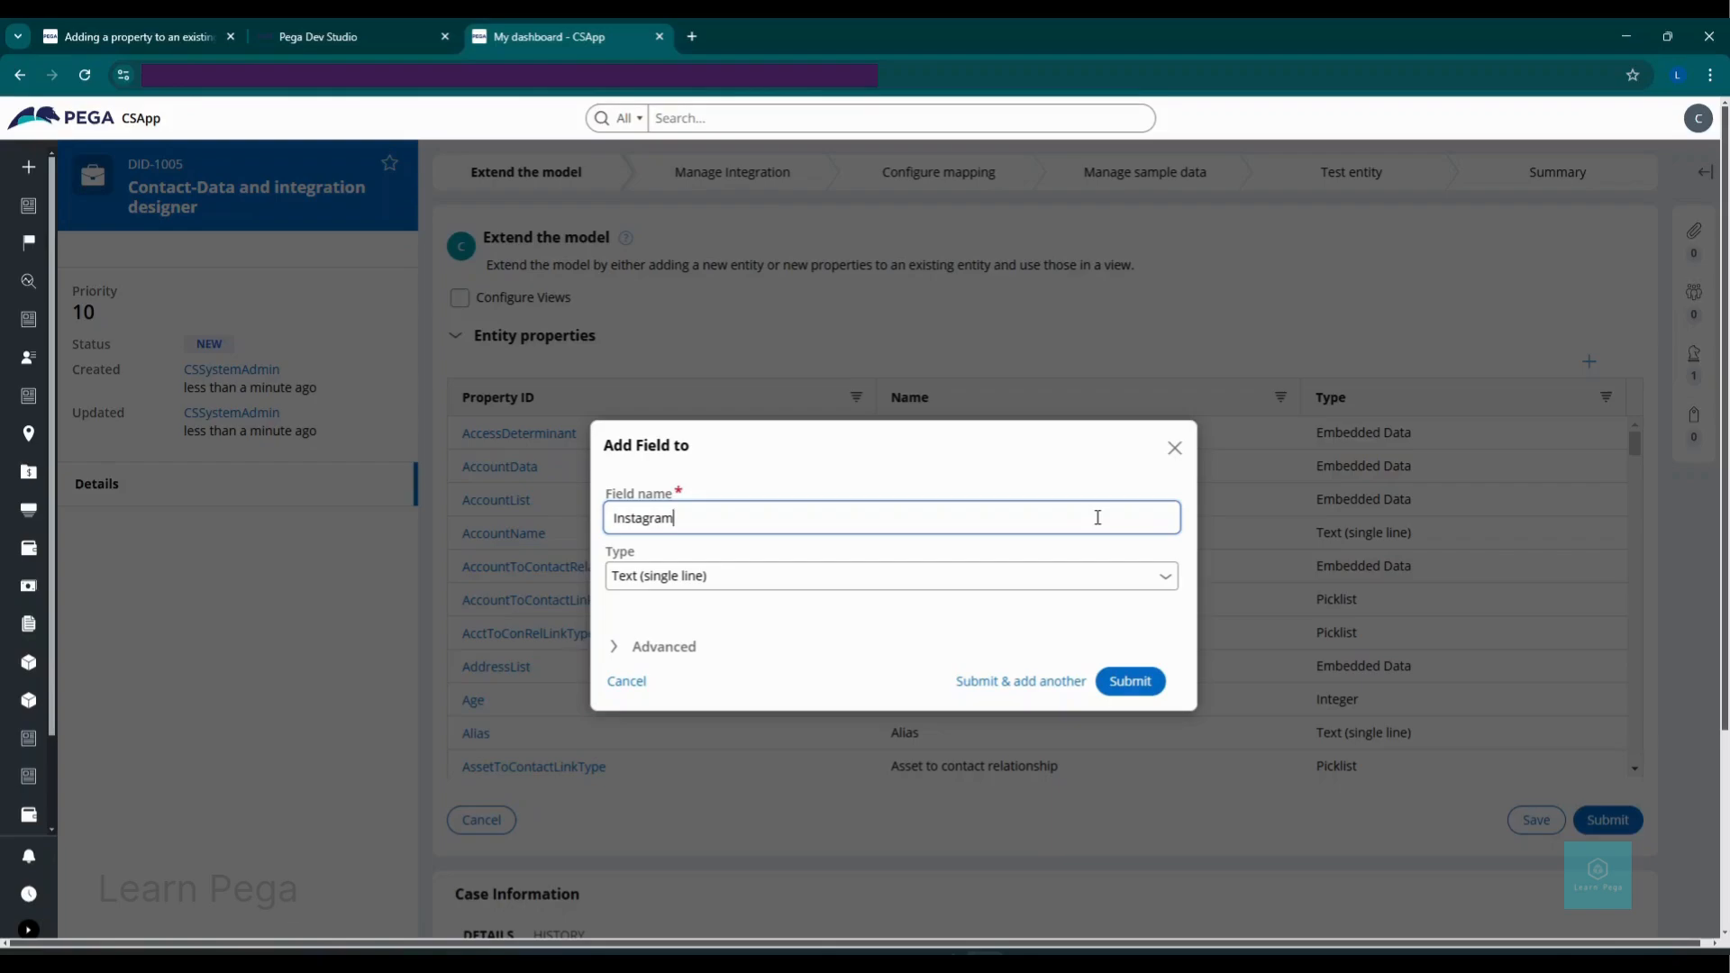
pyautogui.click(1133, 686)
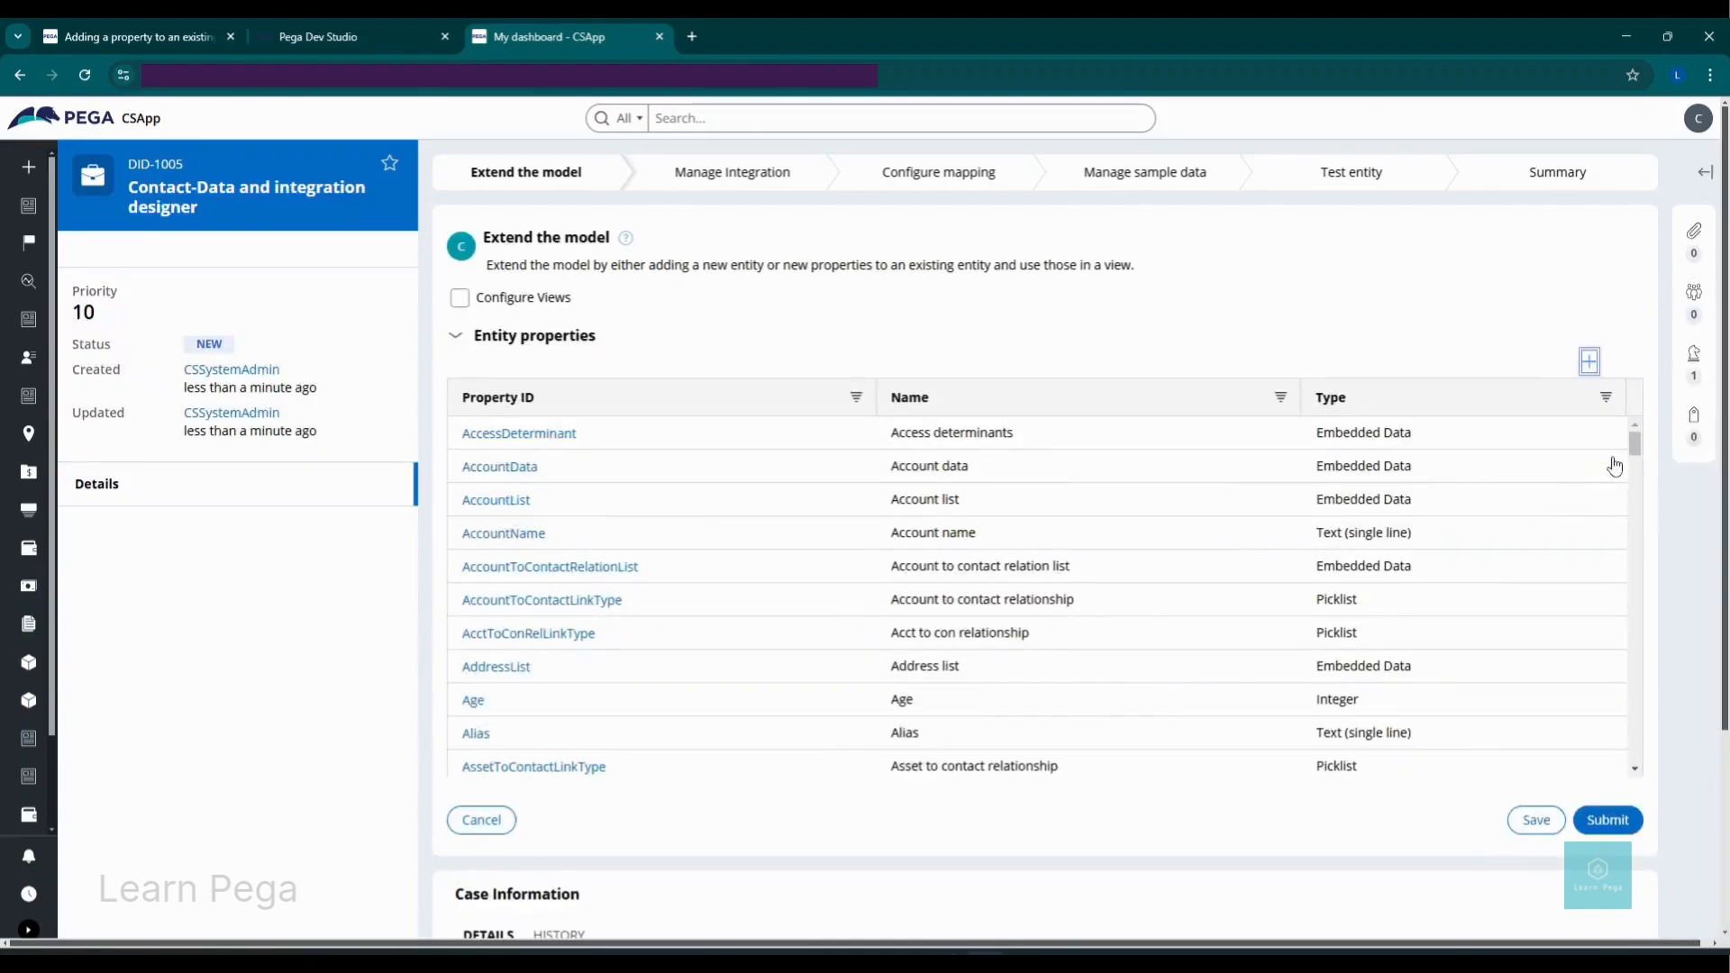
pyautogui.moveTo(1636, 450); pyautogui.dragTo(1629, 563)
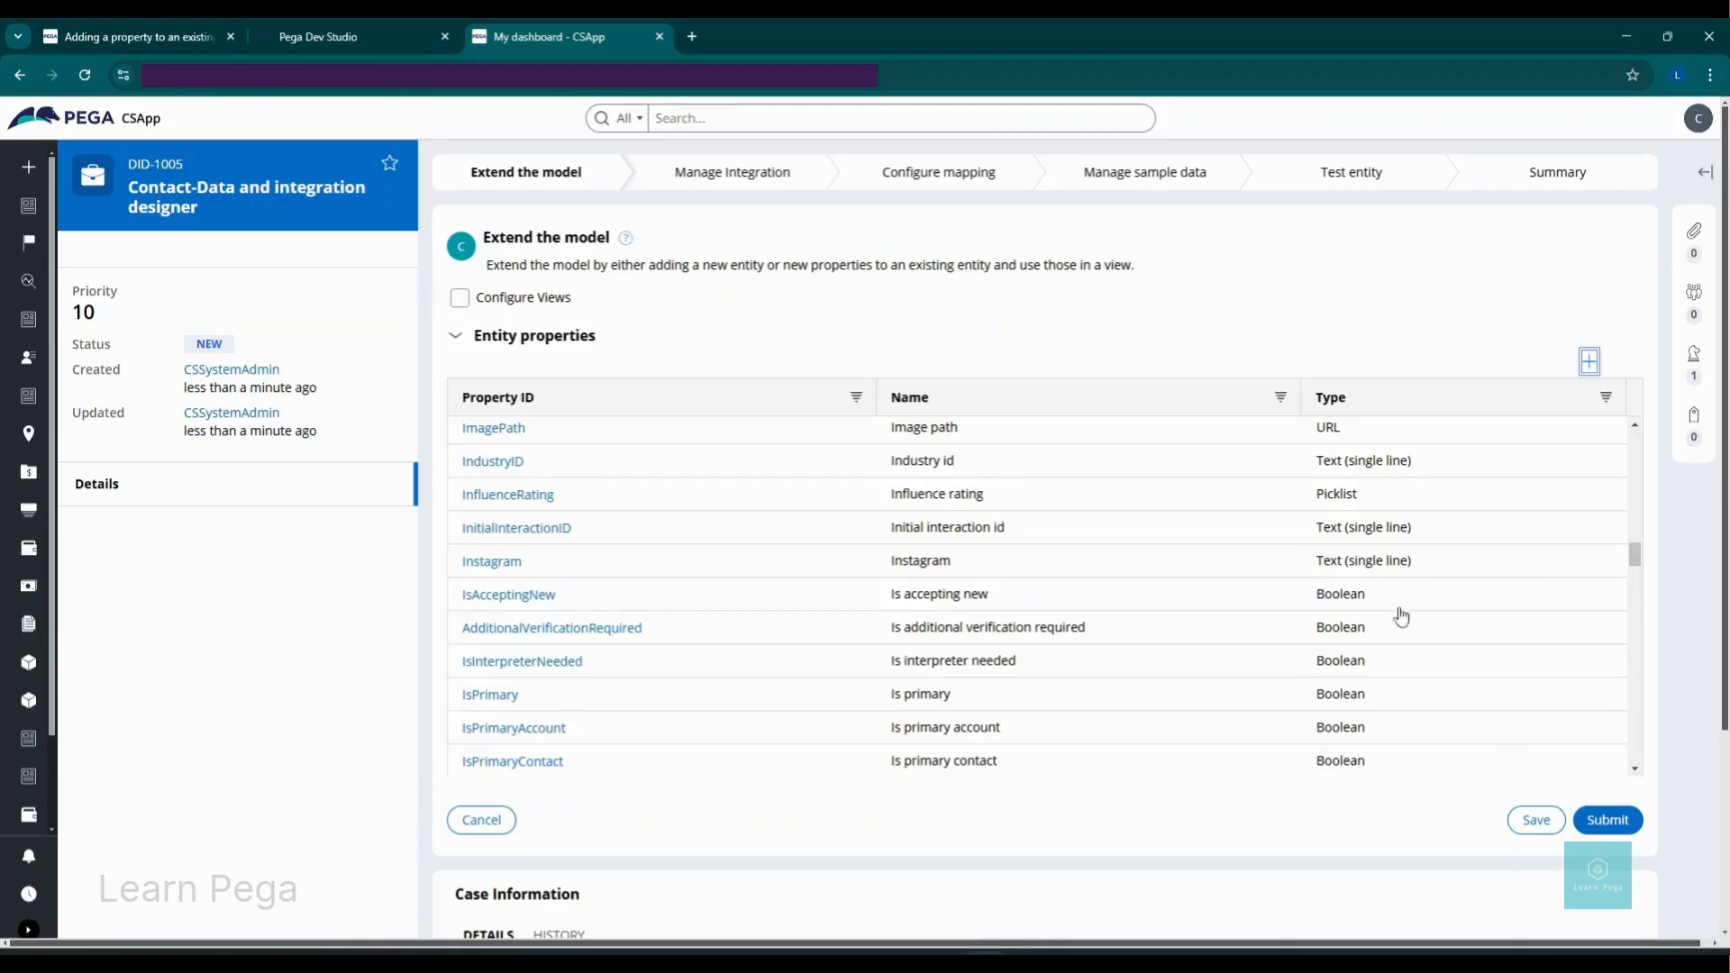
# Step: Check Configure Views for Contact, expand the Views list, and open the SocialMedia view
pyautogui.click(459, 300)
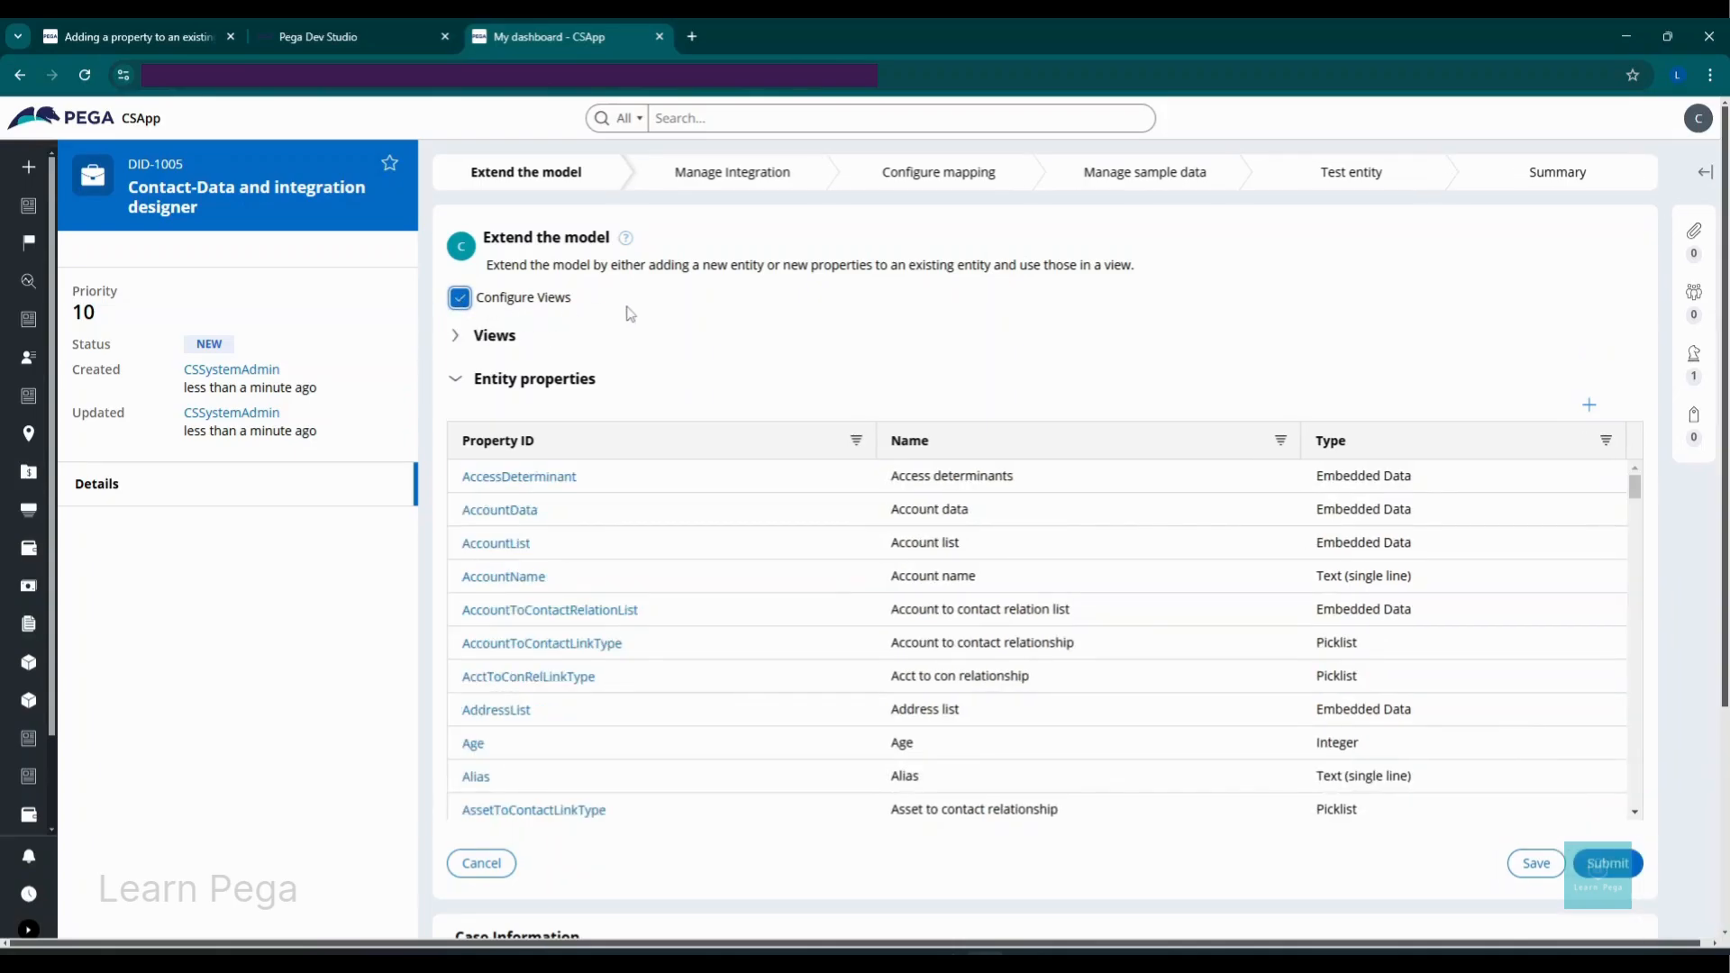
pyautogui.click(458, 338)
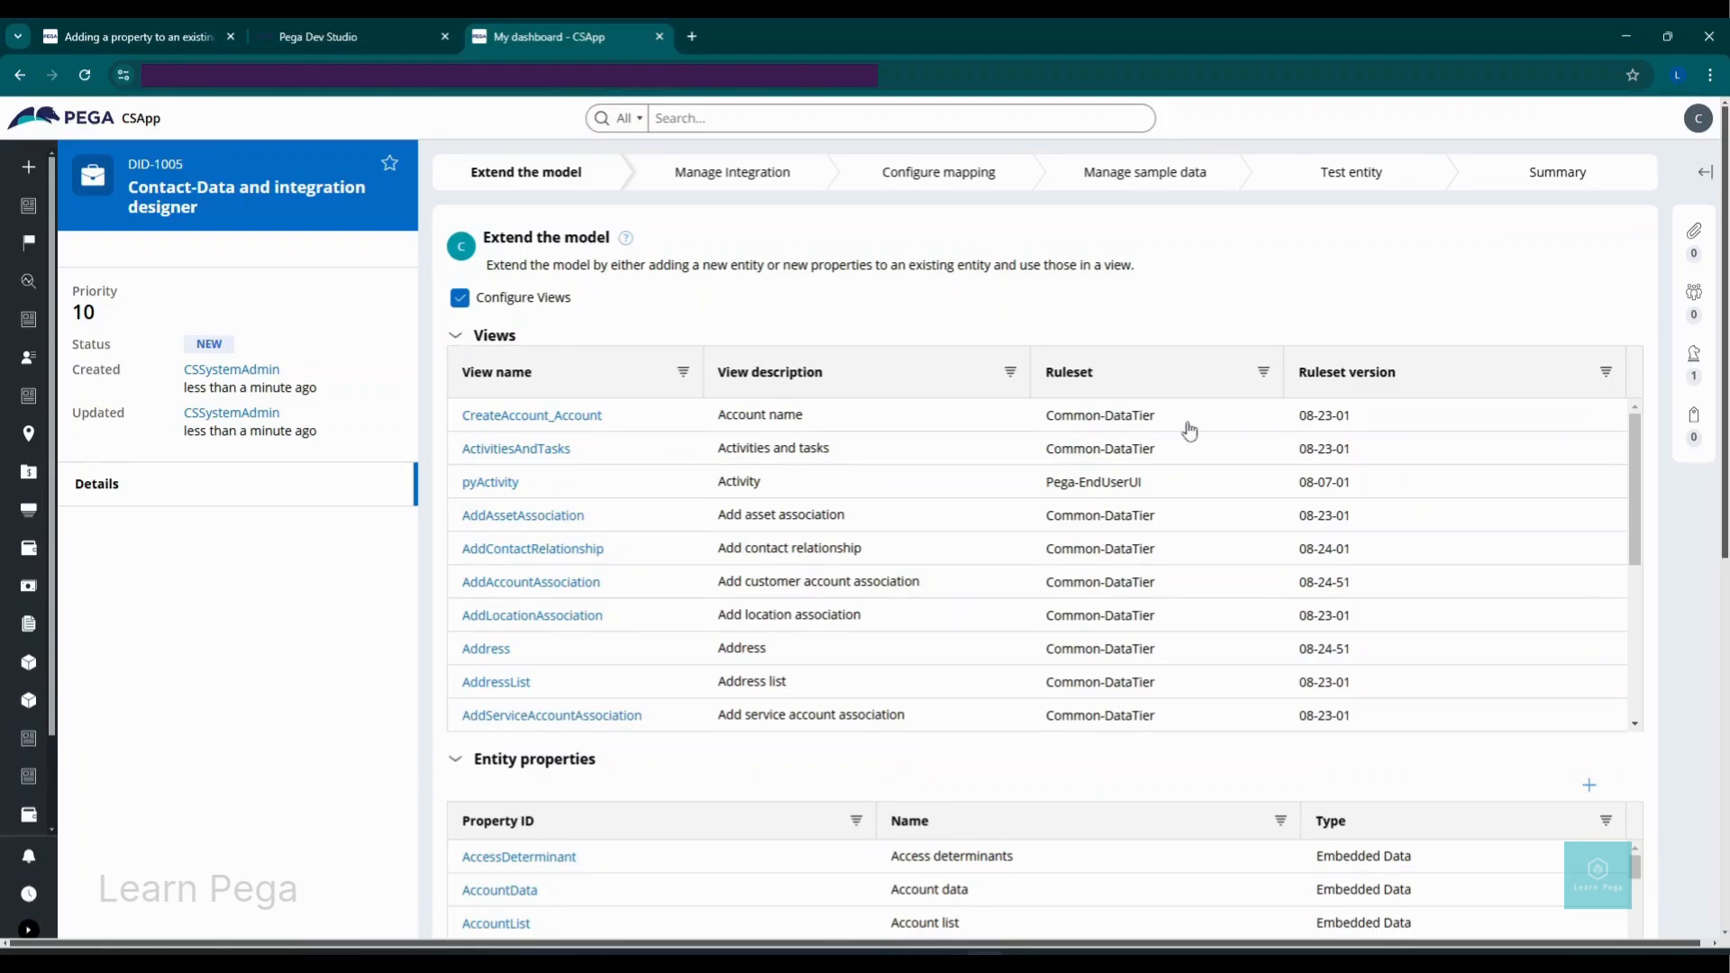
pyautogui.moveTo(1634, 446); pyautogui.dragTo(1641, 660)
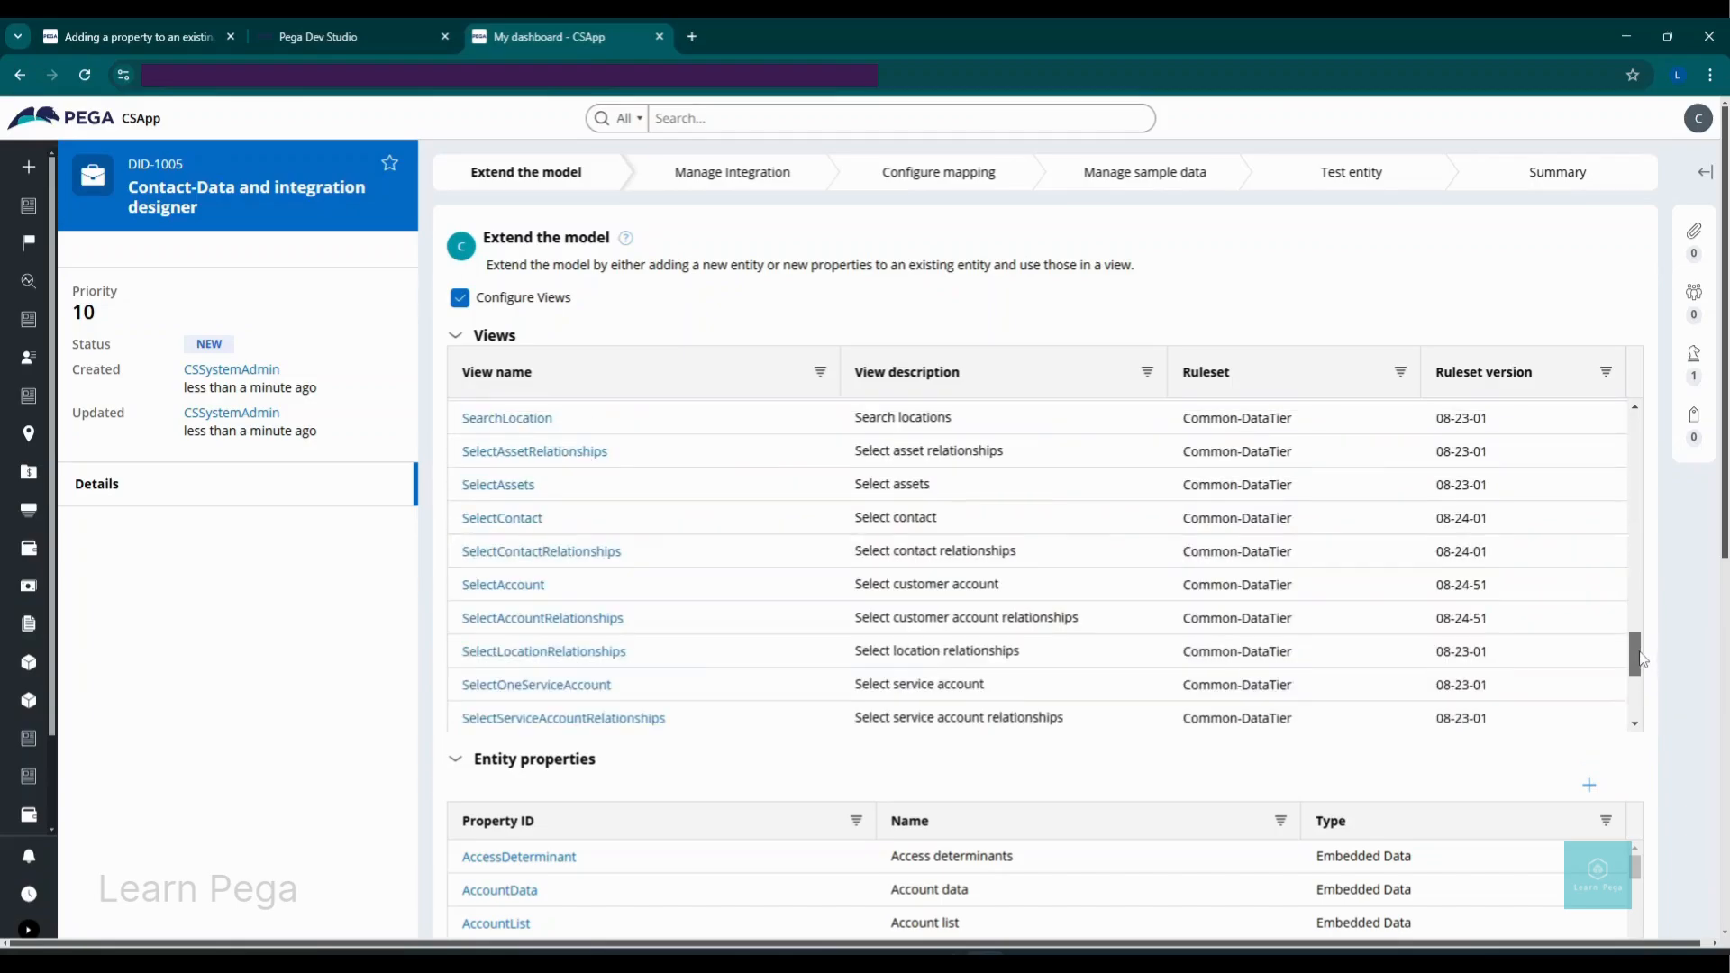
pyautogui.scroll(-3, 1640, 660)
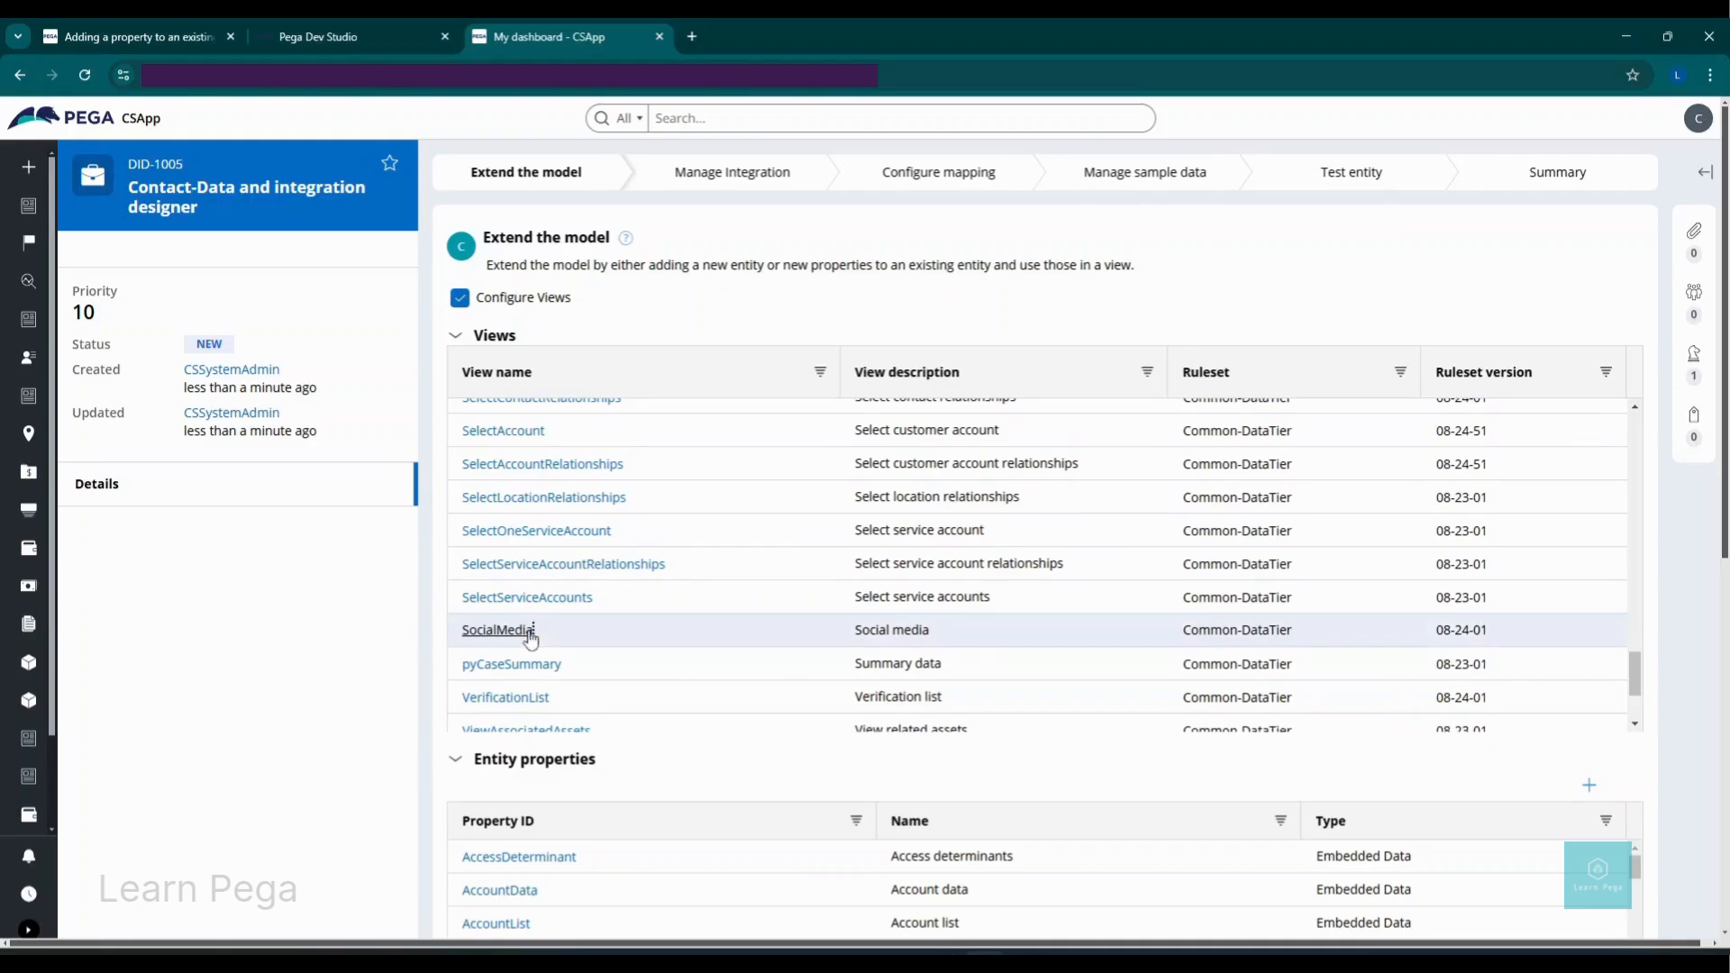
pyautogui.click(530, 634)
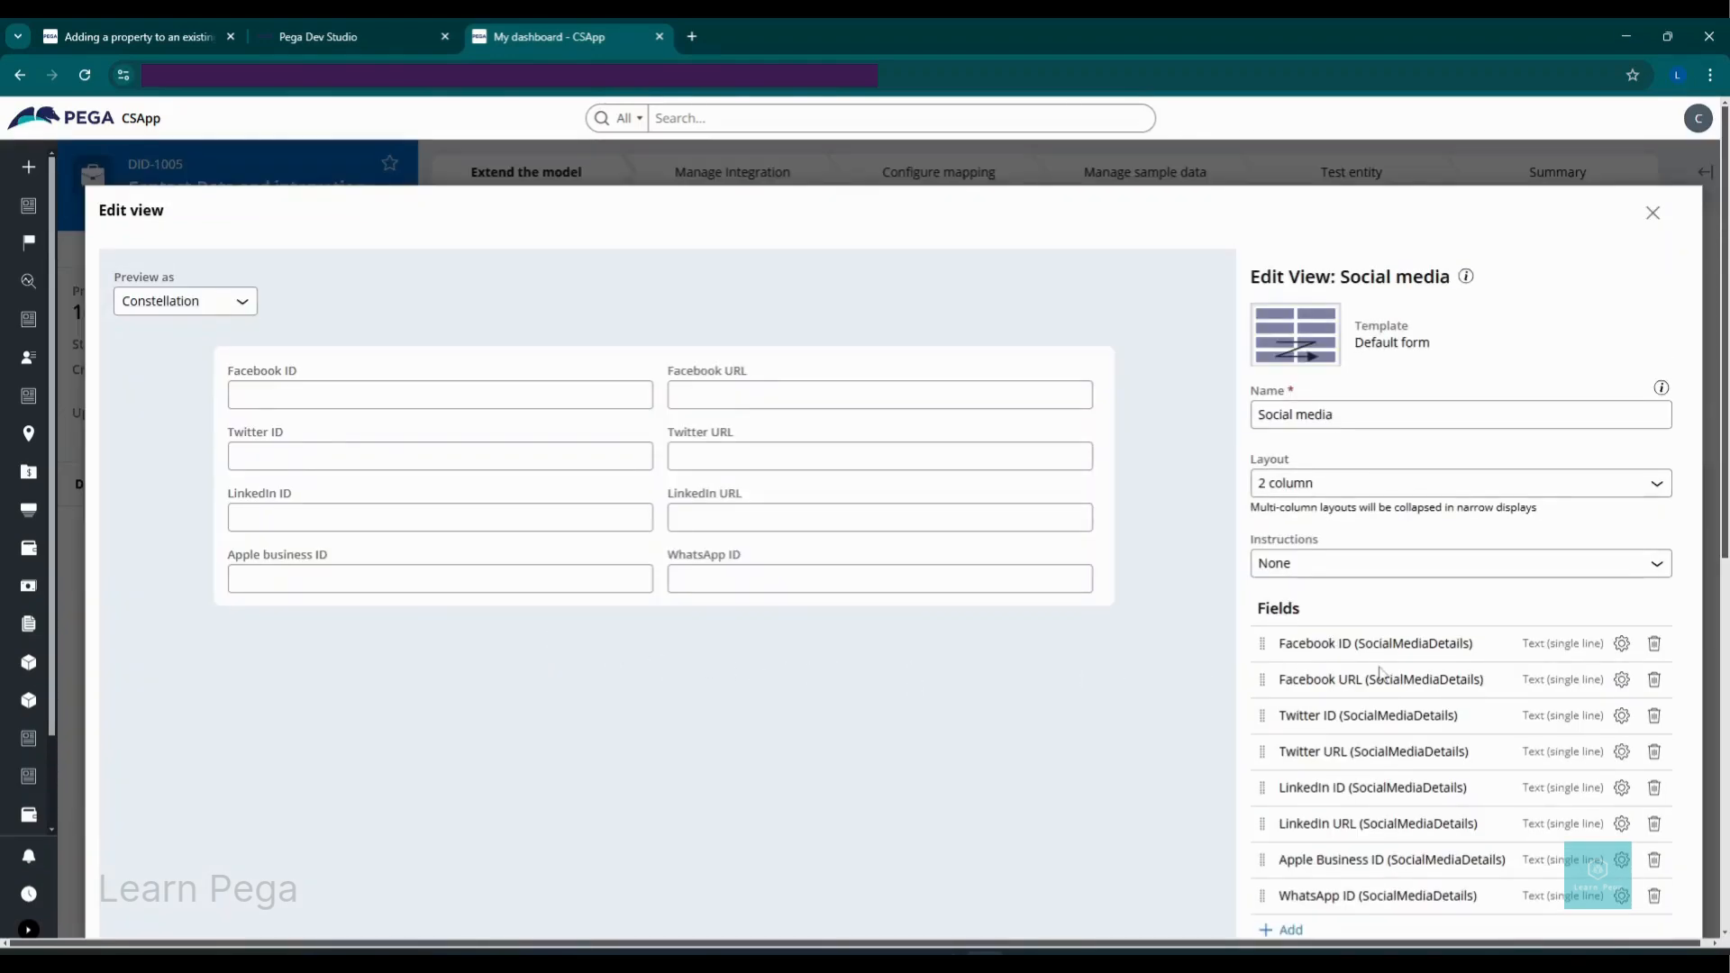
# Step: Filter fields for 'Insta', add the Instagram field to the Social media view, and close the editor
pyautogui.moveTo(1725, 528); pyautogui.dragTo(1726, 629)
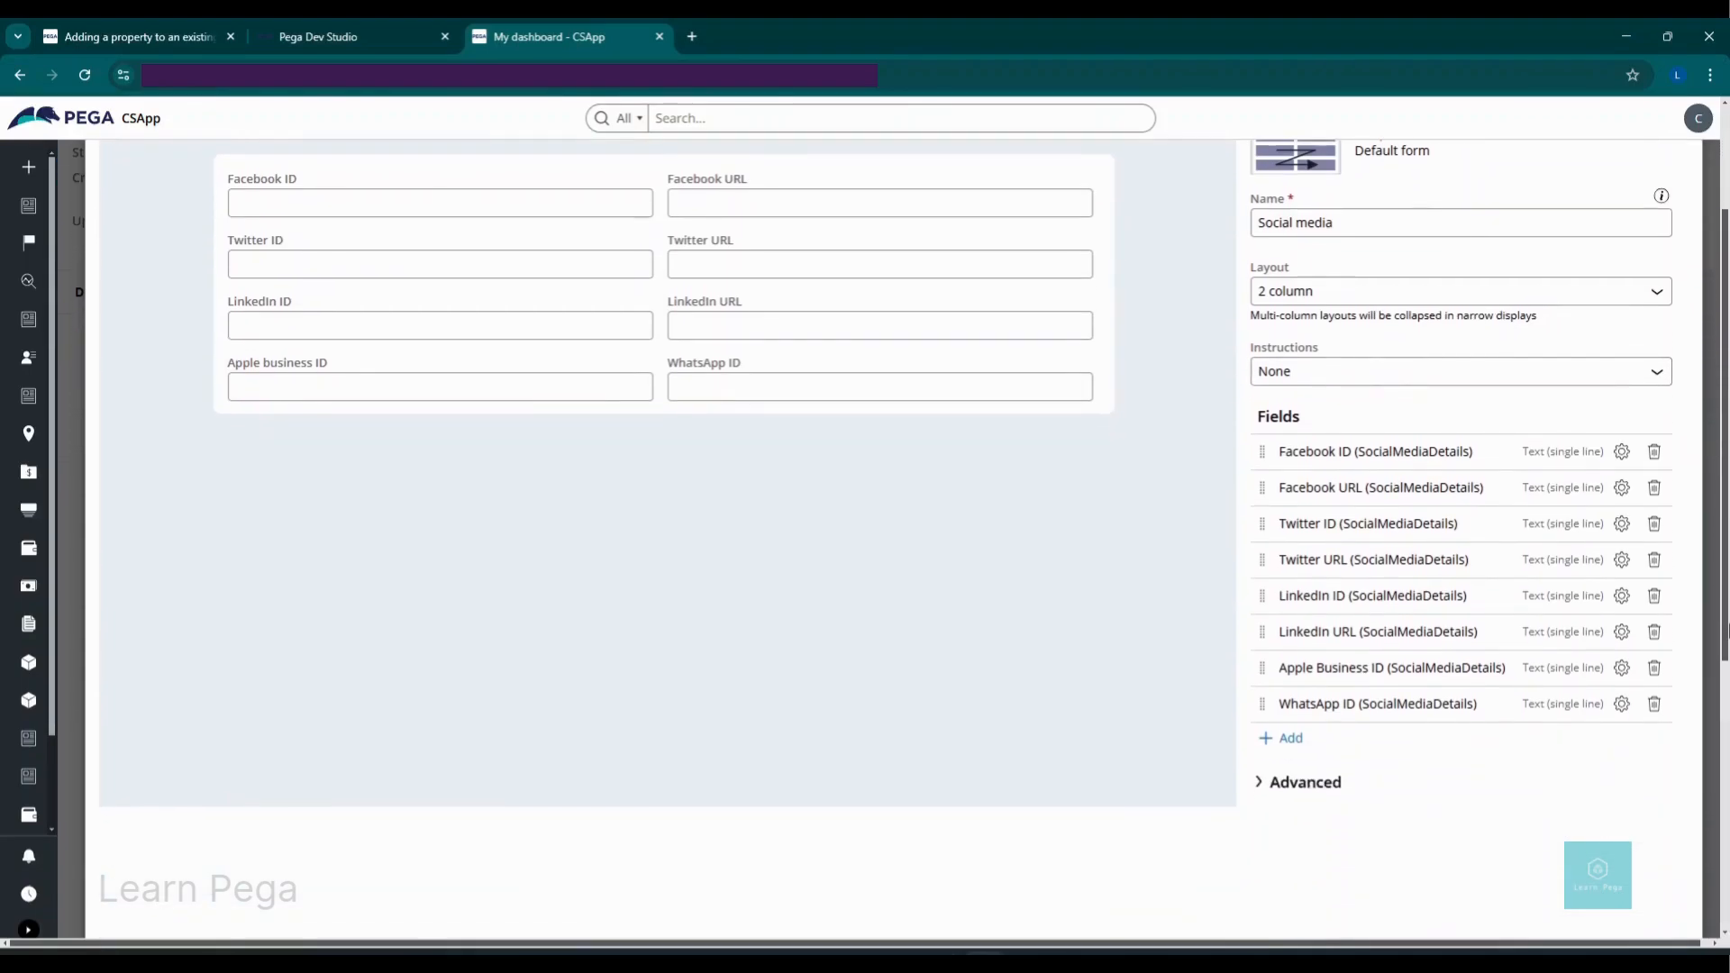
pyautogui.click(1291, 739)
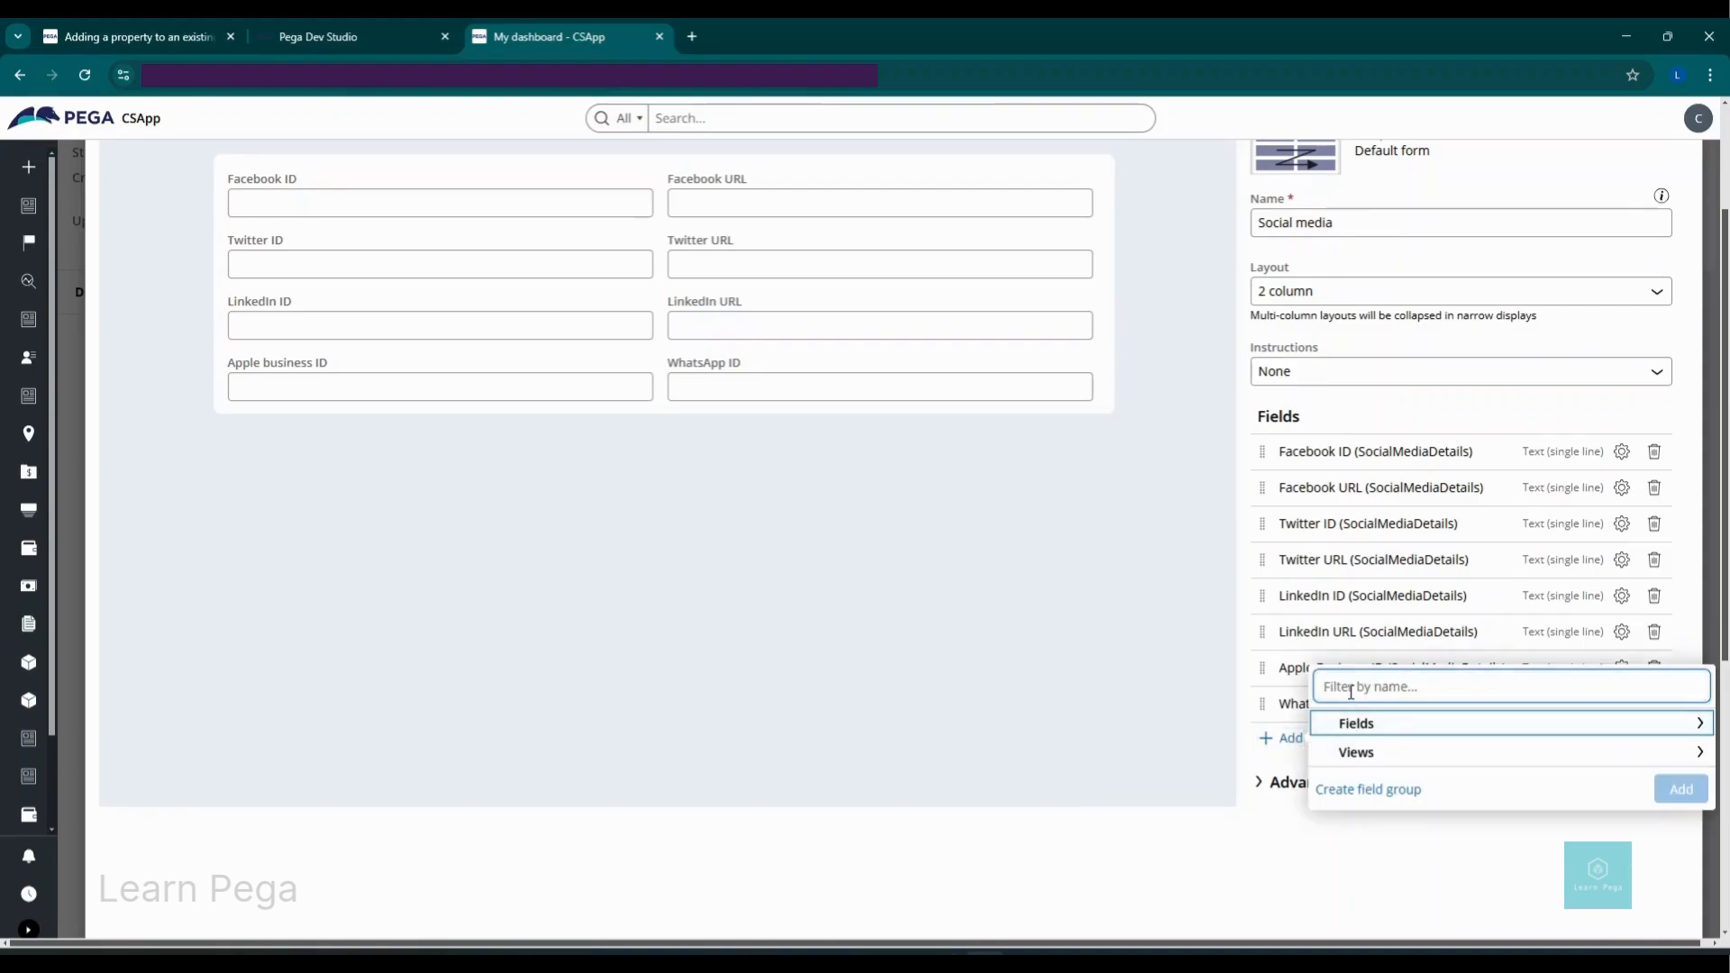
pyautogui.write('Insta')
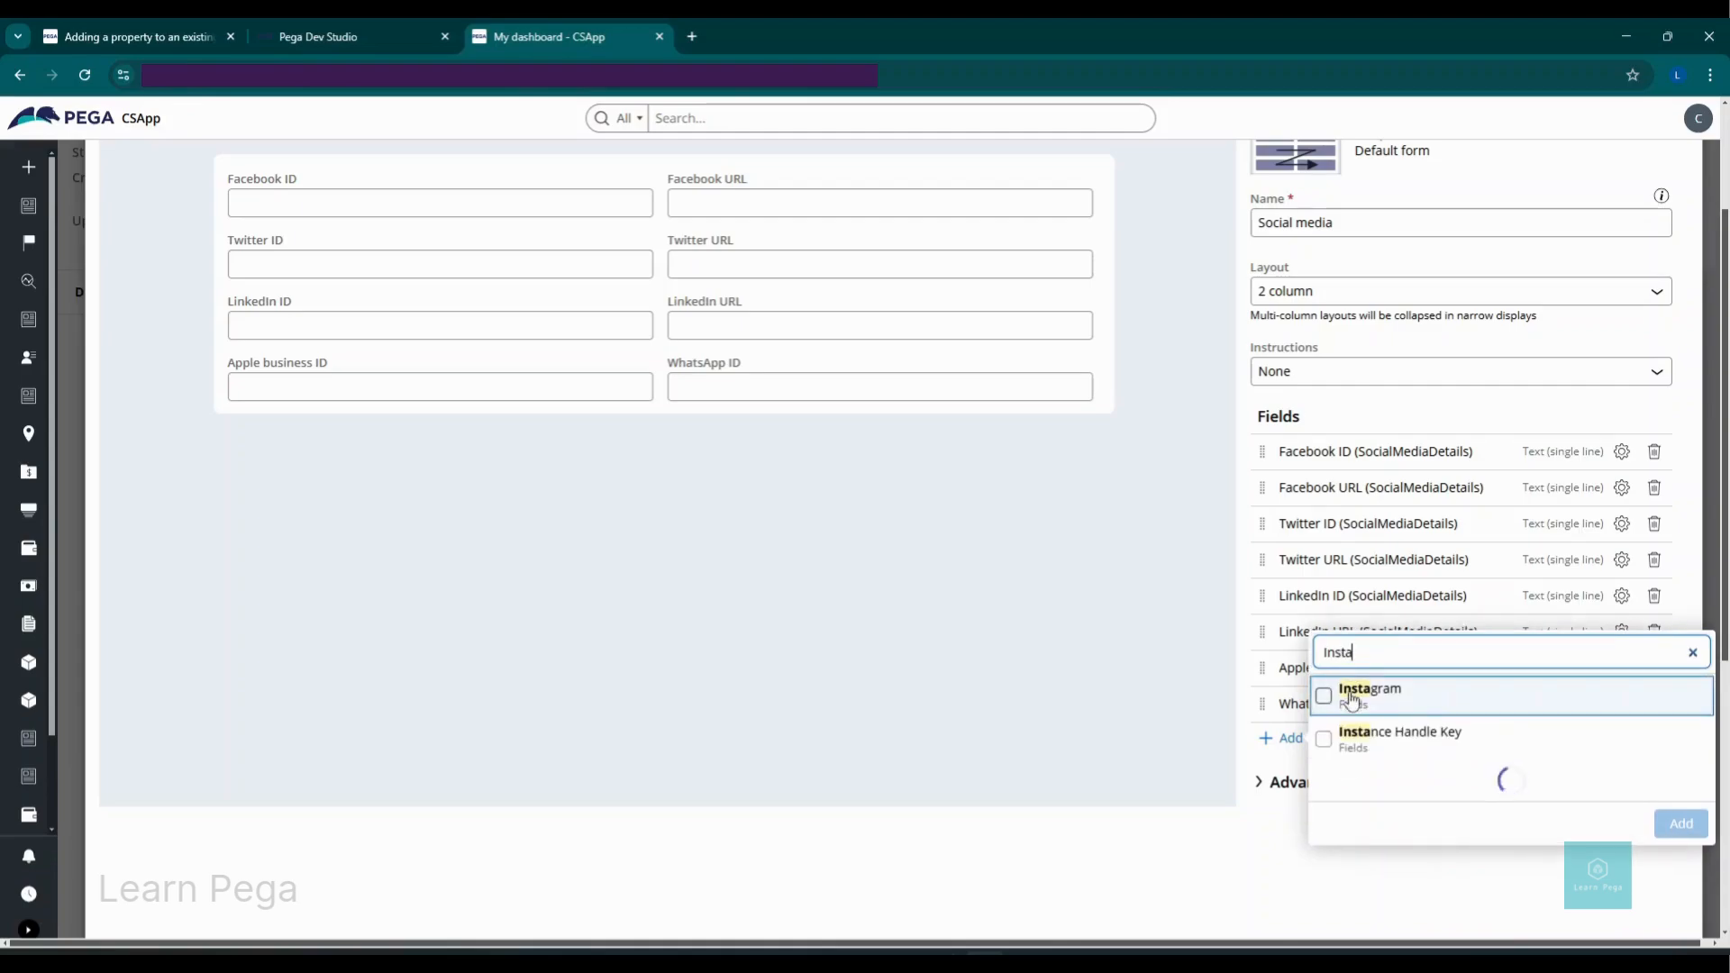
pyautogui.click(1350, 699)
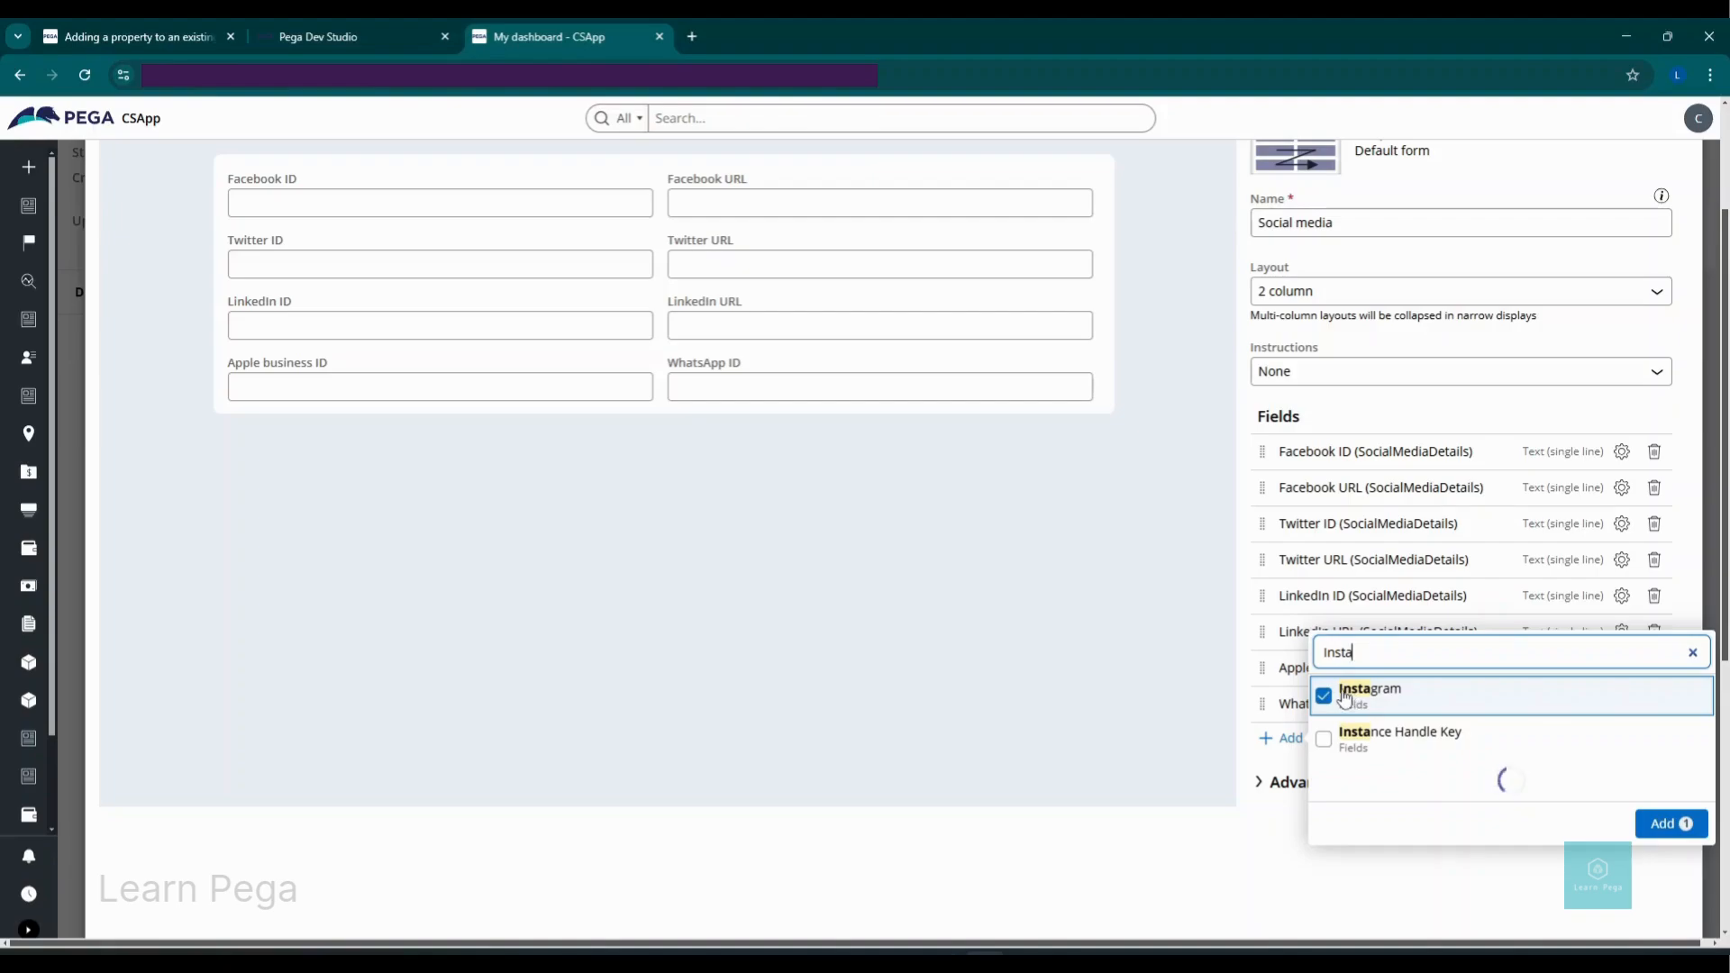
pyautogui.click(1648, 834)
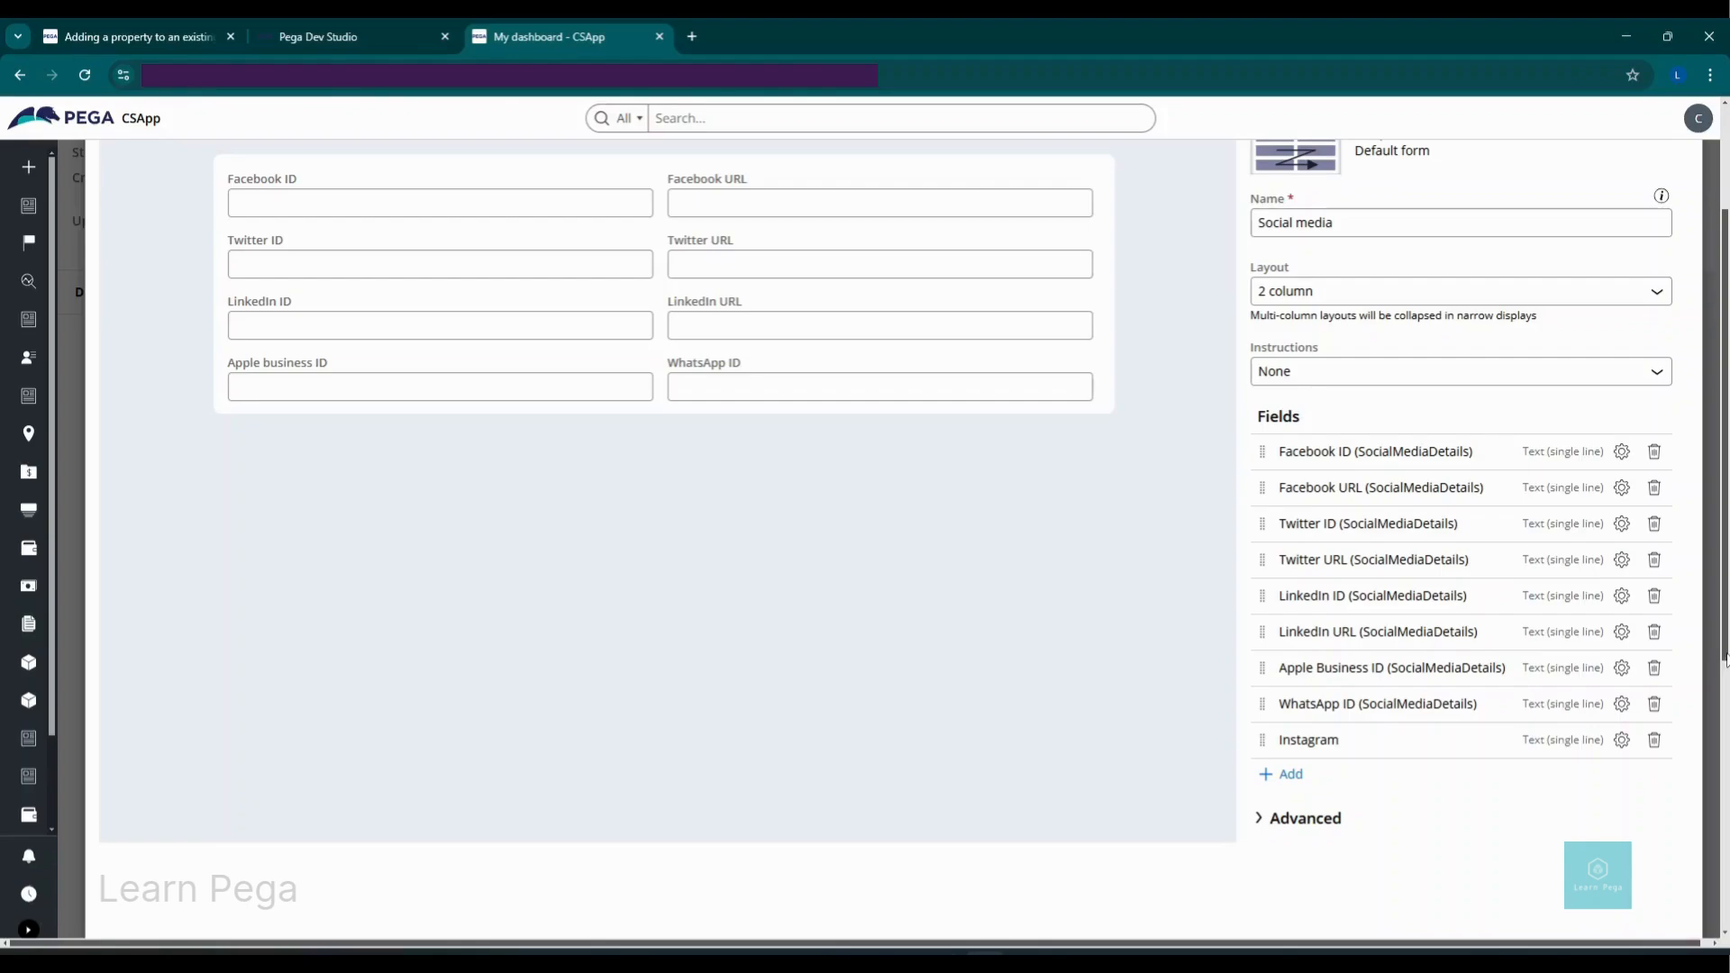
pyautogui.moveTo(1725, 658); pyautogui.dragTo(1720, 550)
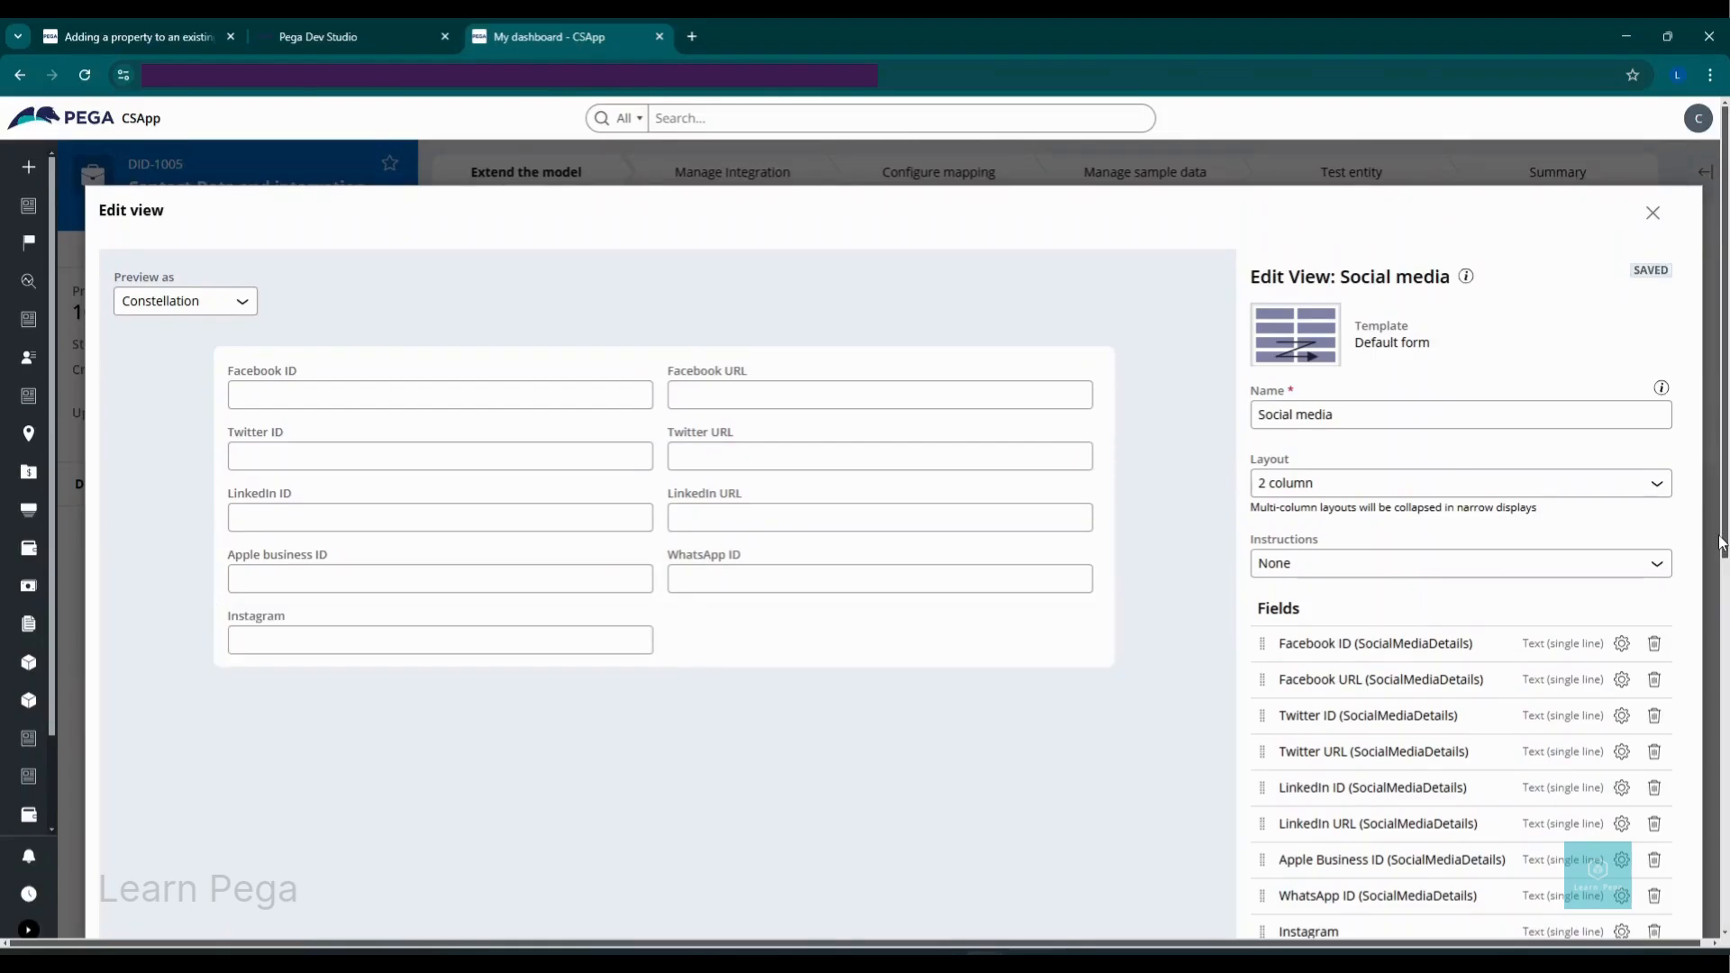
pyautogui.click(1654, 216)
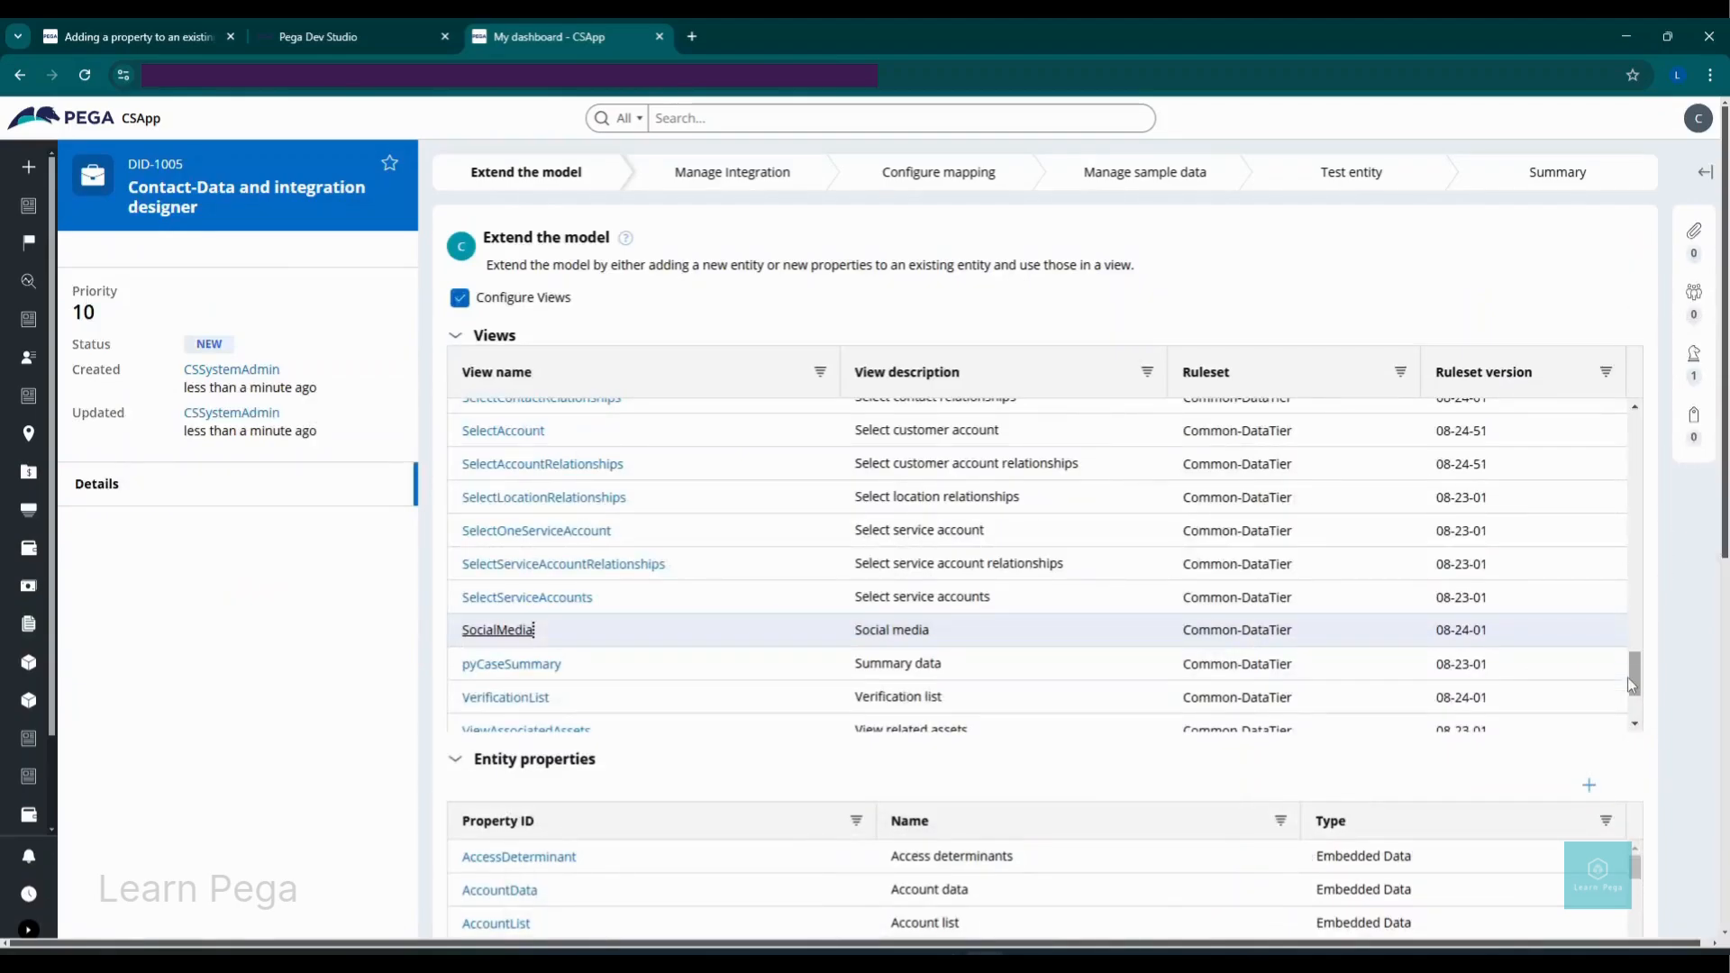
# Step: Submit the extended model and select the Contact data page for testing
pyautogui.moveTo(1726, 510); pyautogui.dragTo(1727, 757)
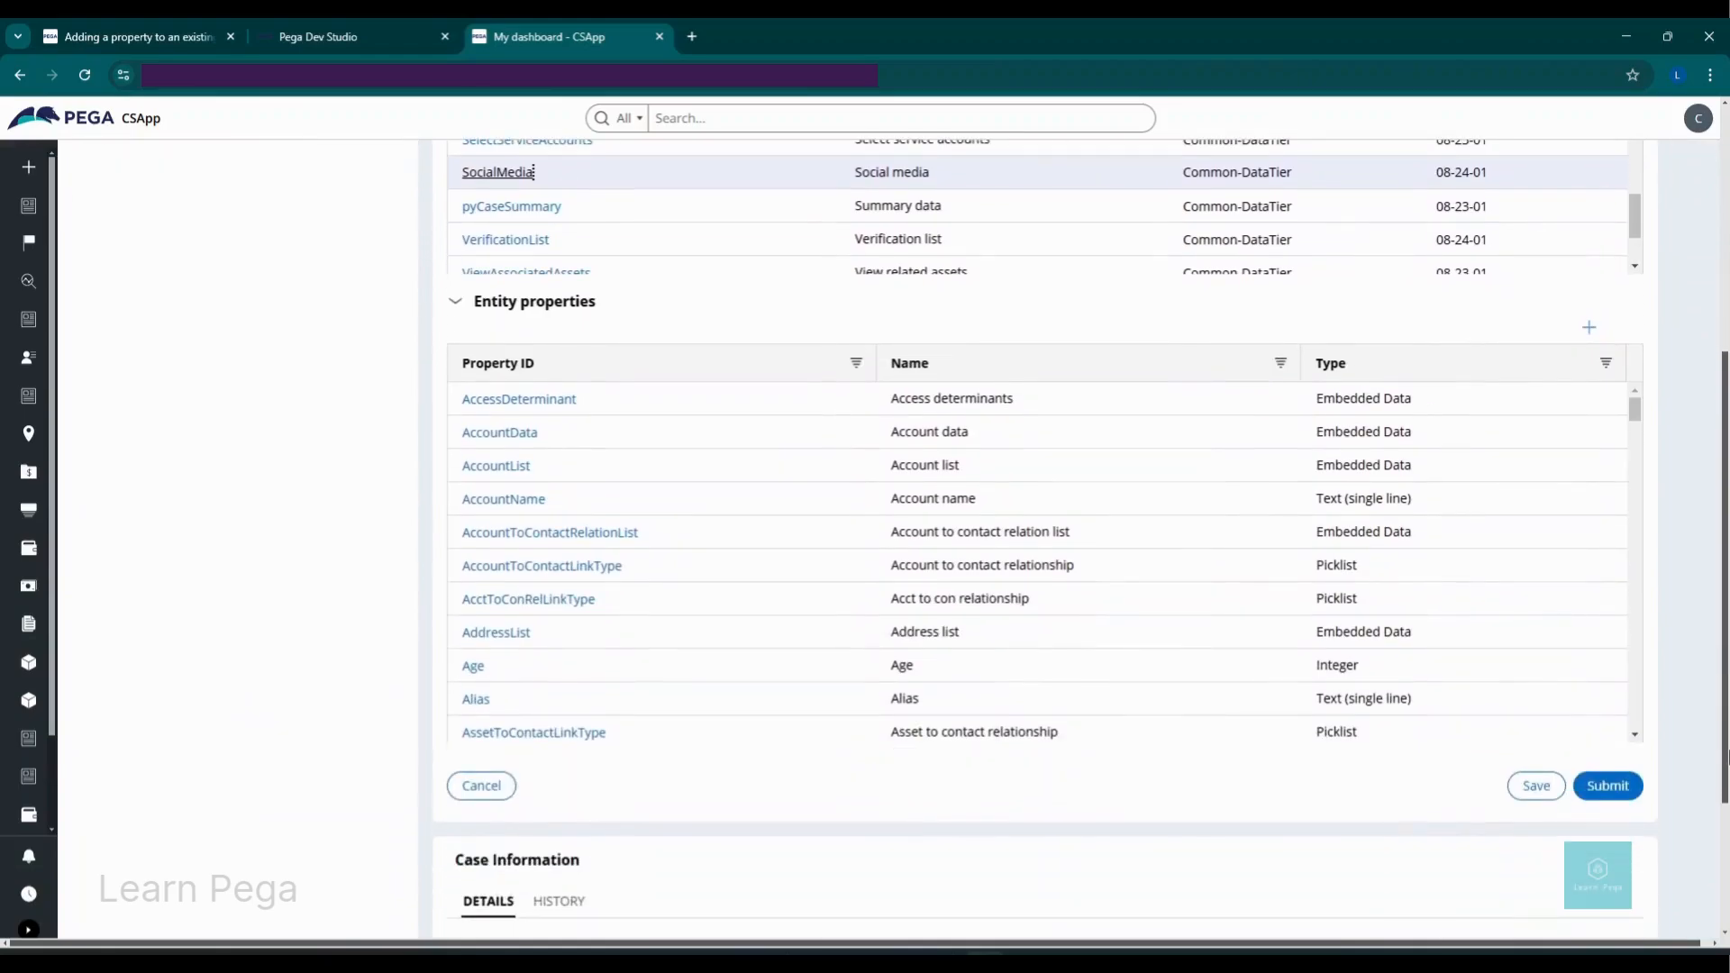
pyautogui.click(1609, 784)
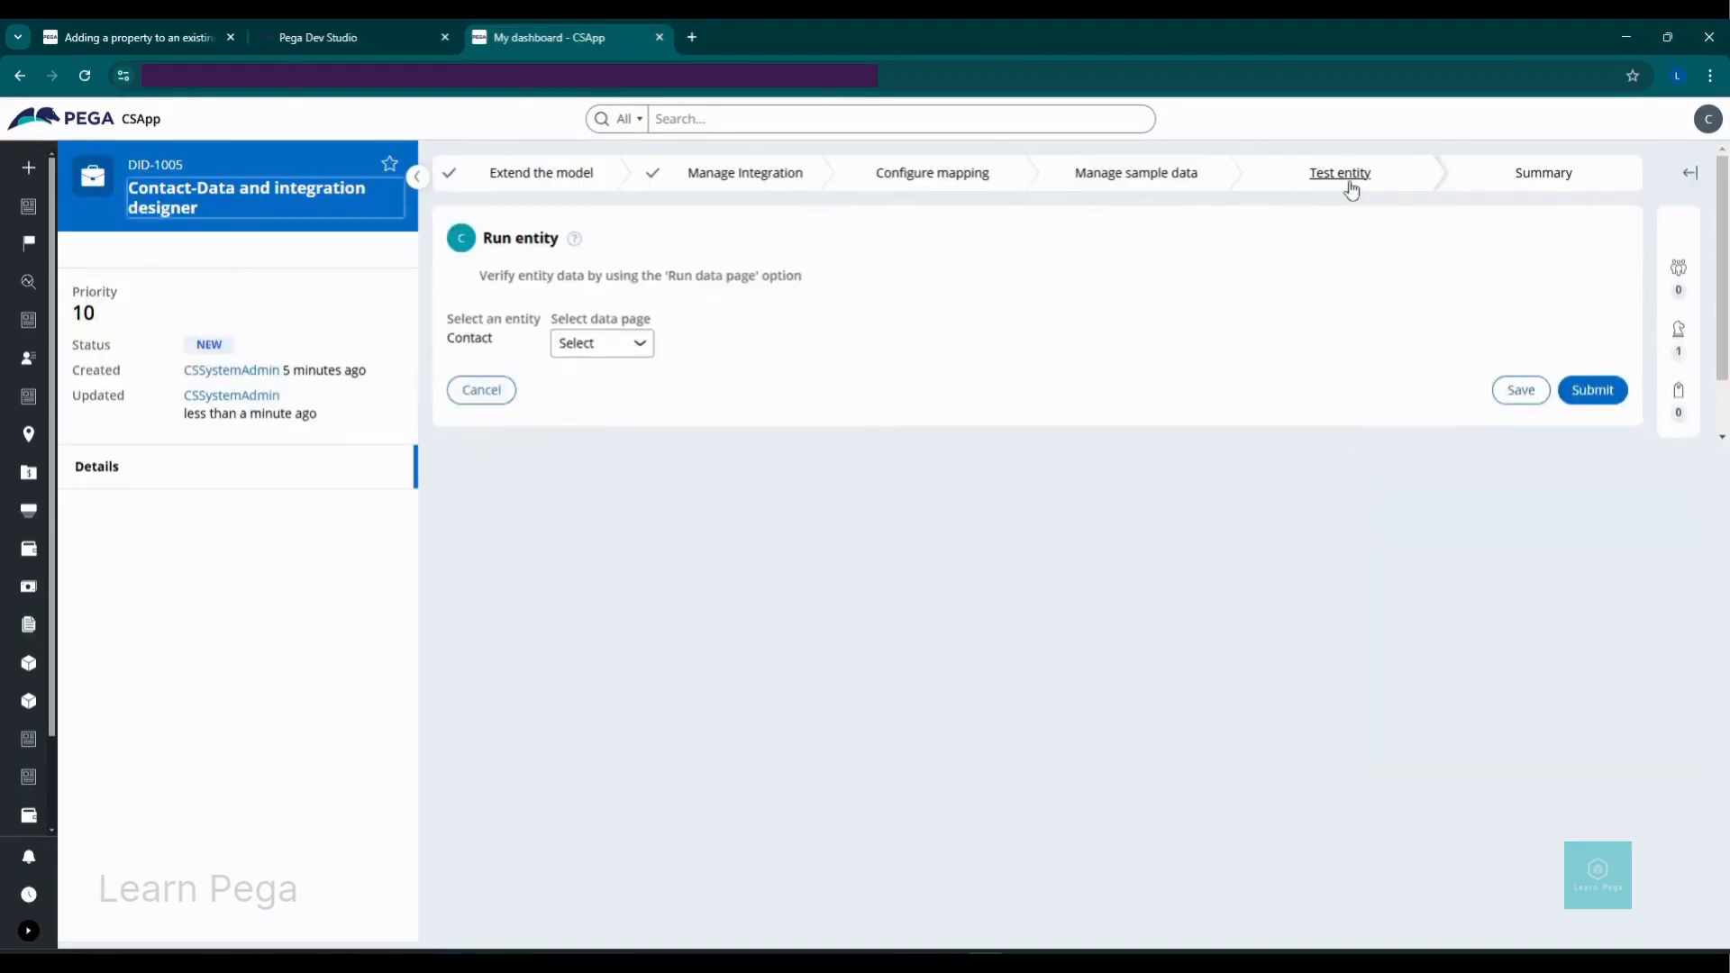
pyautogui.click(613, 343)
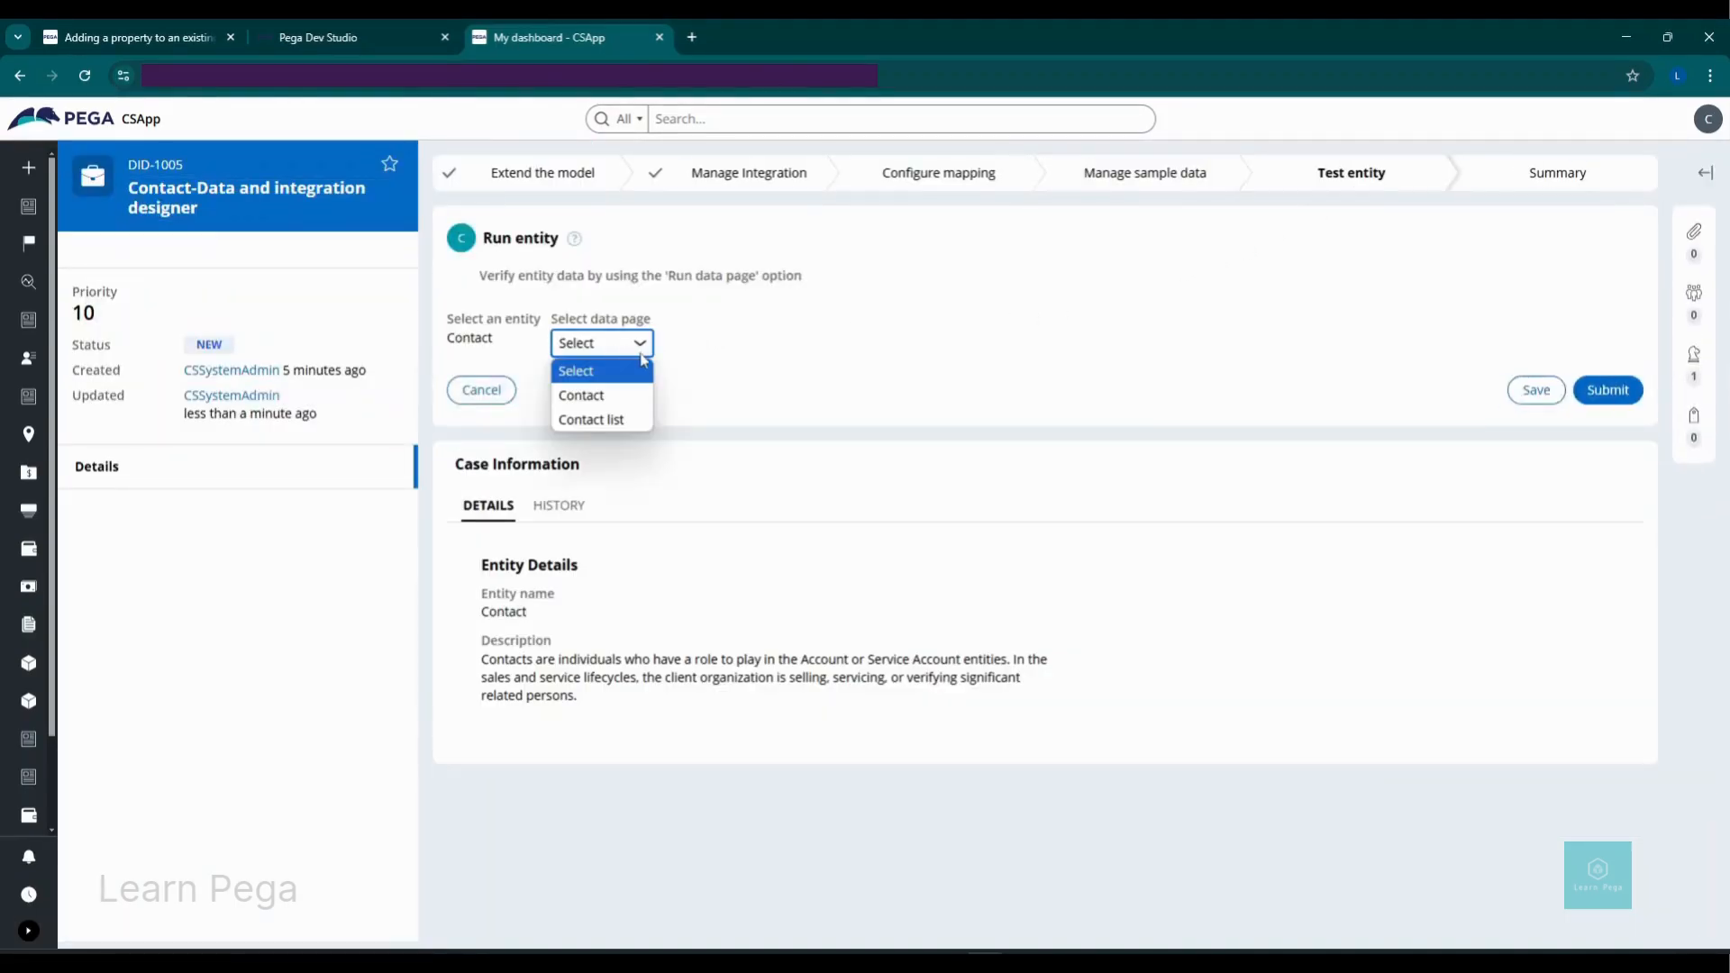
pyautogui.click(605, 396)
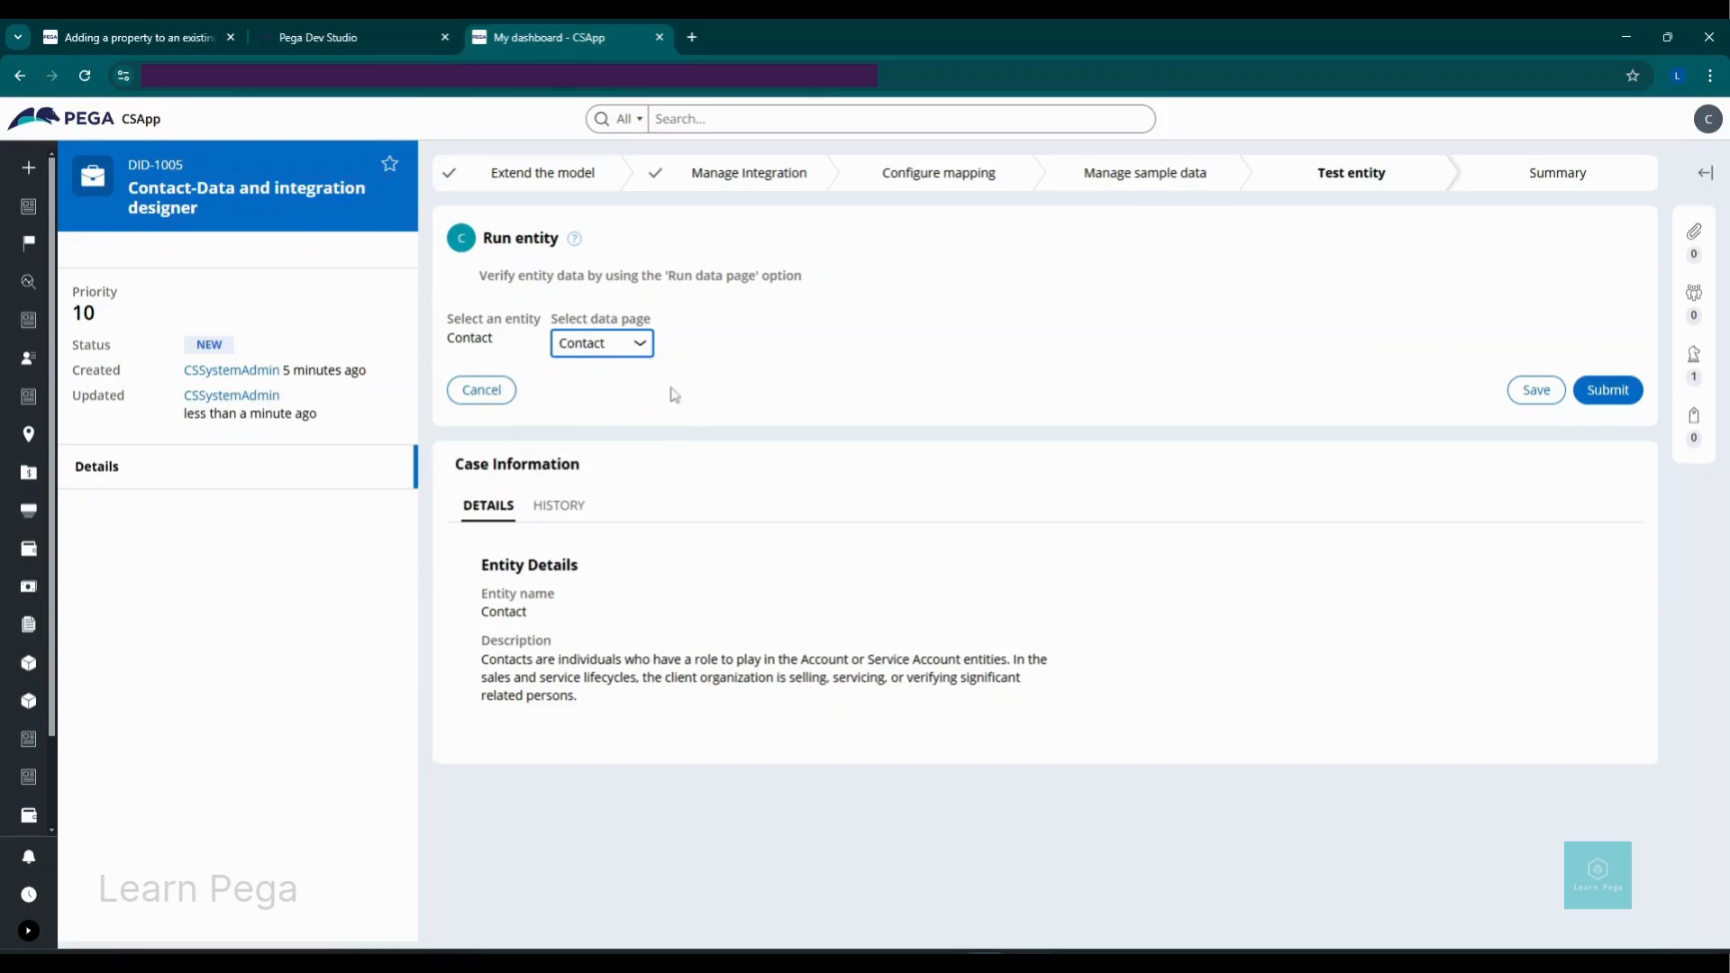
# Step: Choose the CONTACT_DETAIL profile and paste a contact ID into the ContactID parameter
pyautogui.click(787, 347)
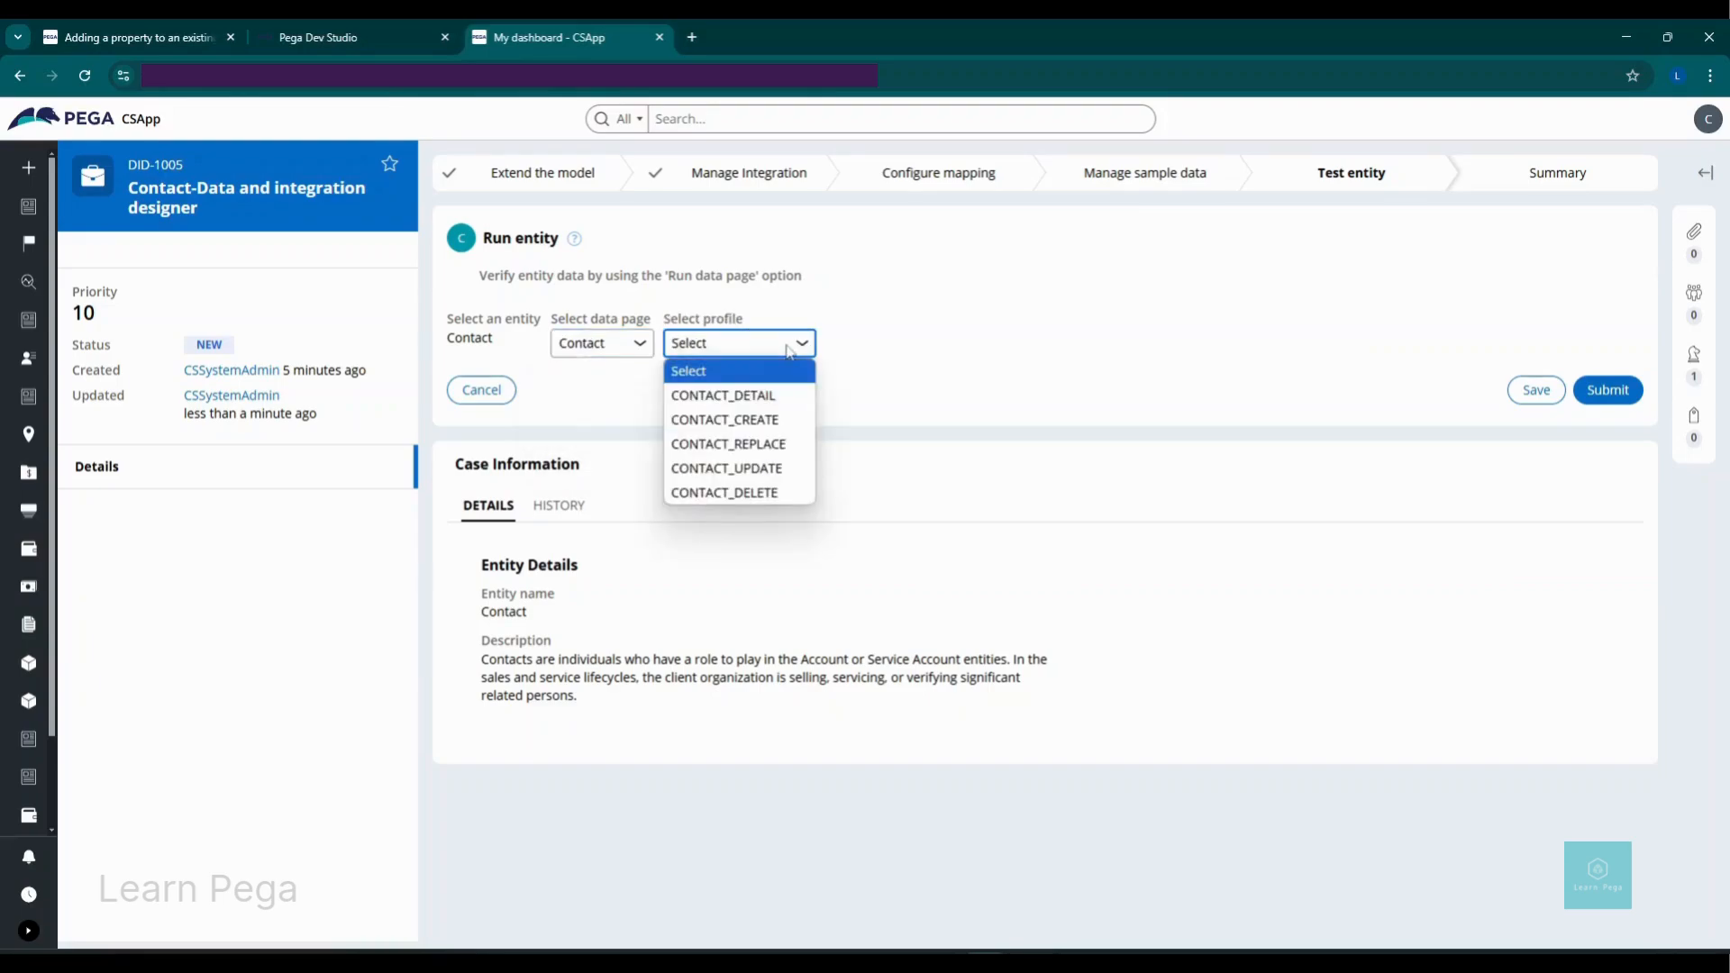
pyautogui.click(773, 395)
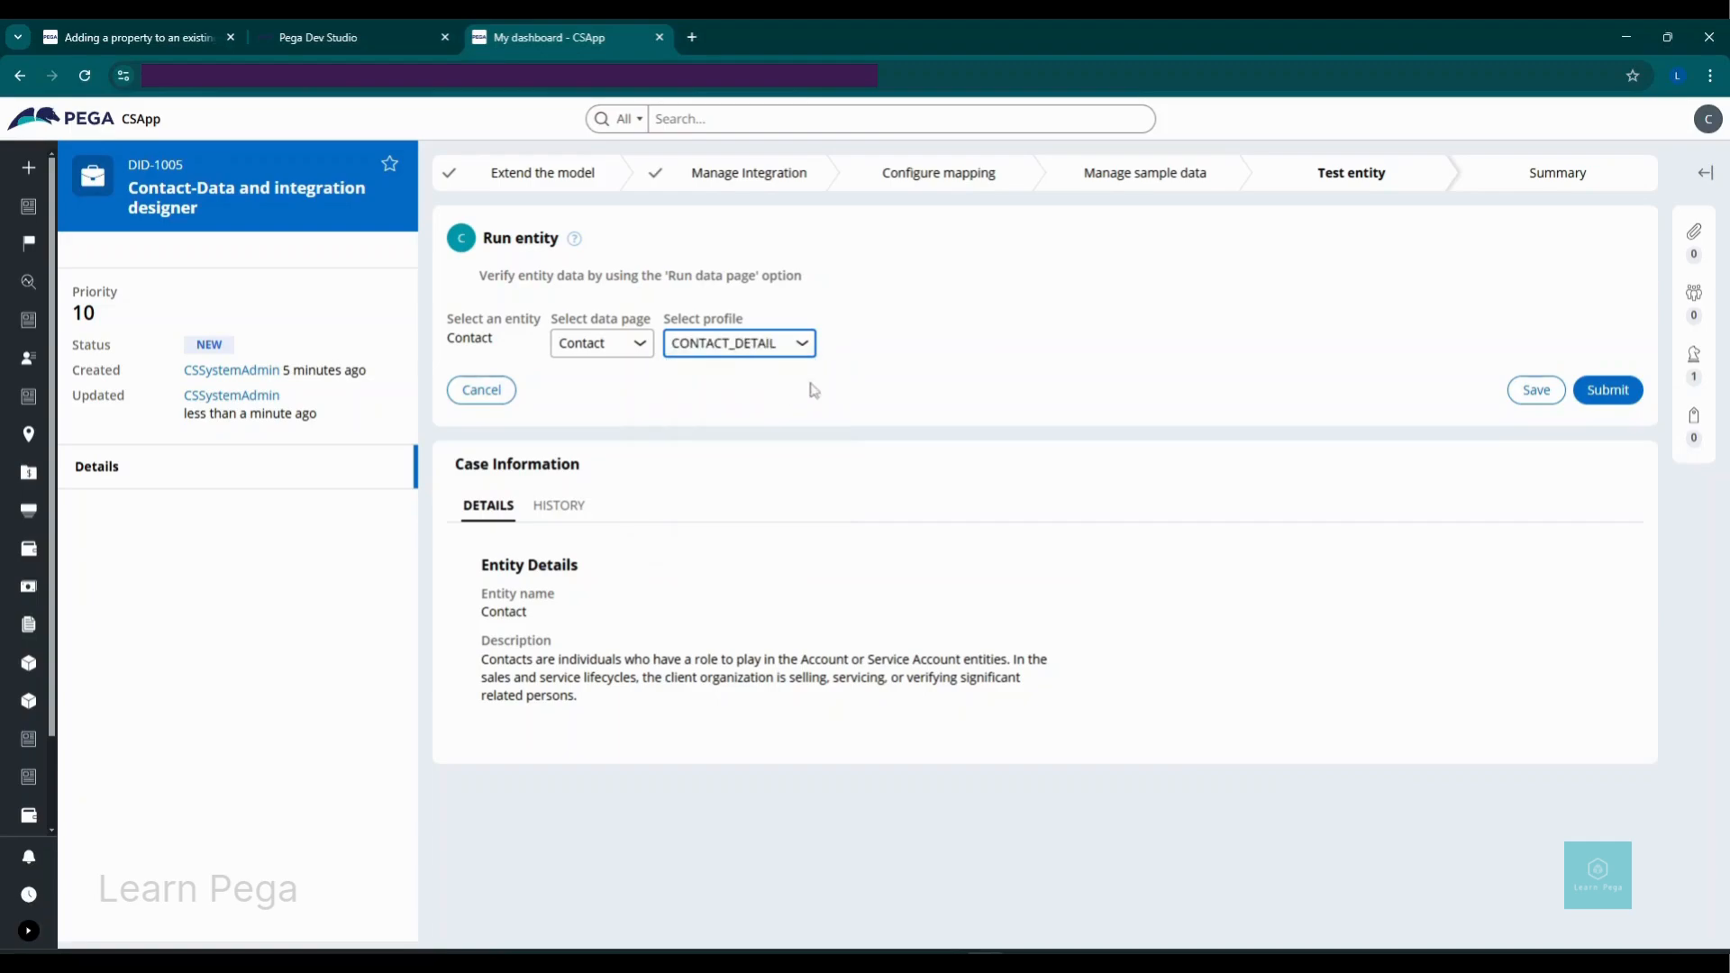
pyautogui.click(861, 353)
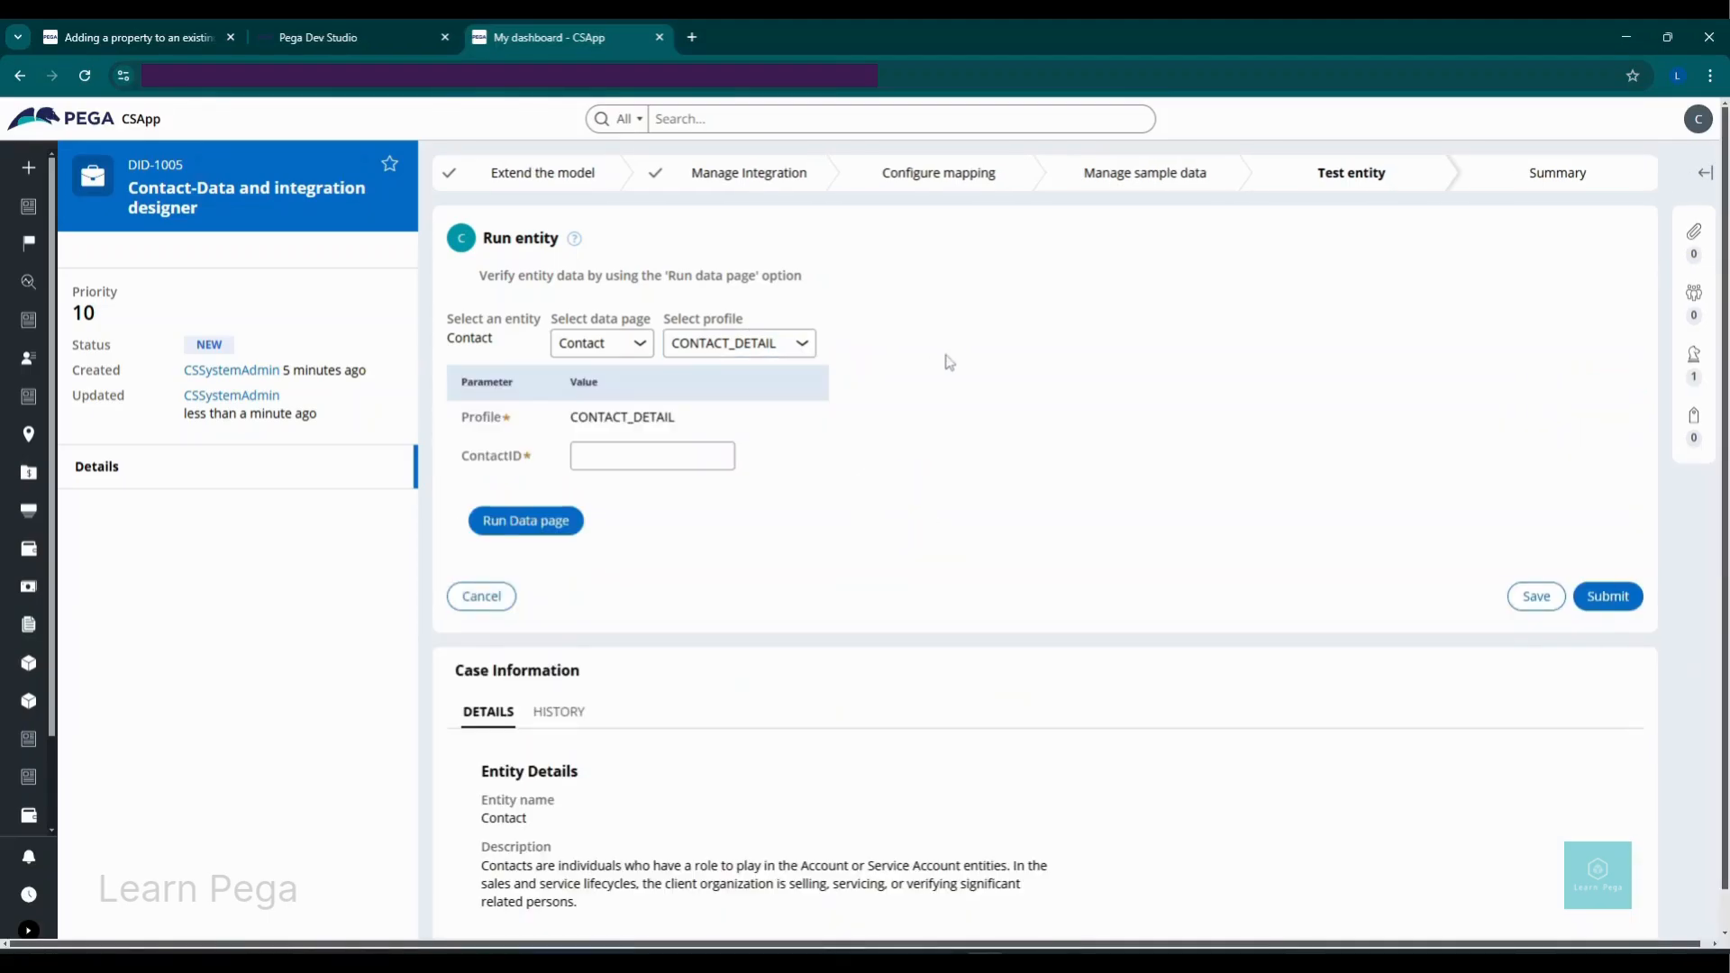
pyautogui.click(711, 461)
pyautogui.write('CON-035')
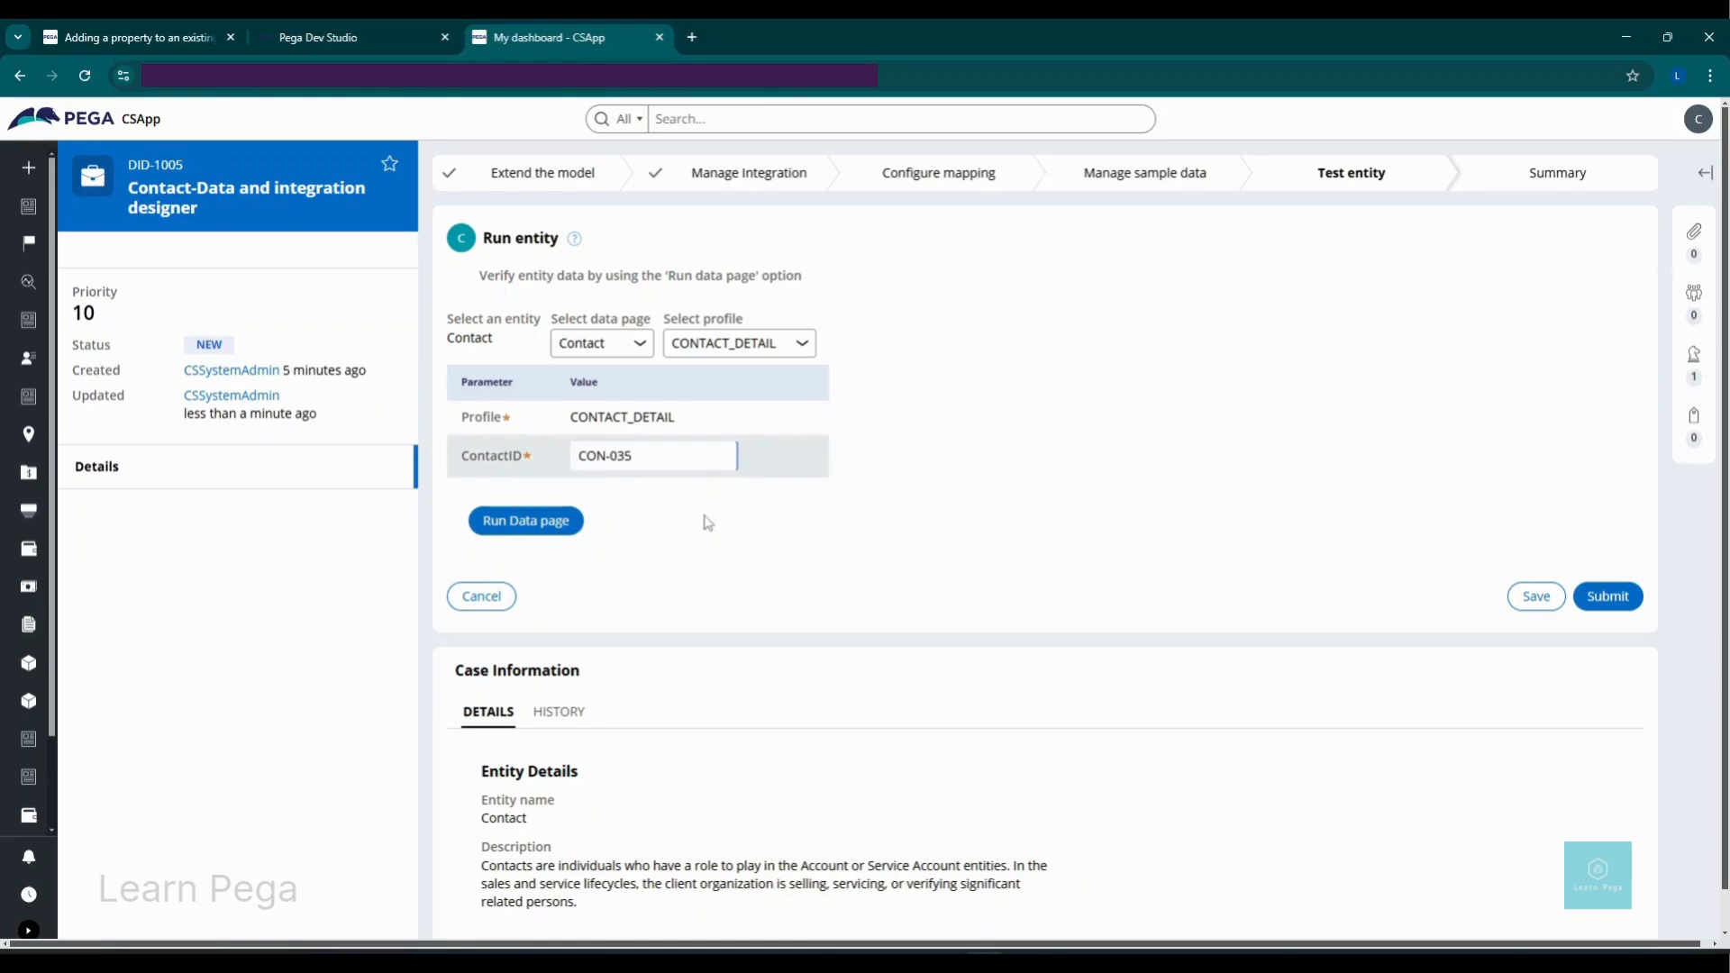
pyautogui.click(928, 467)
# Step: Run the Contact data page test, resolve case DID-1005, and go to All contacts
pyautogui.click(554, 532)
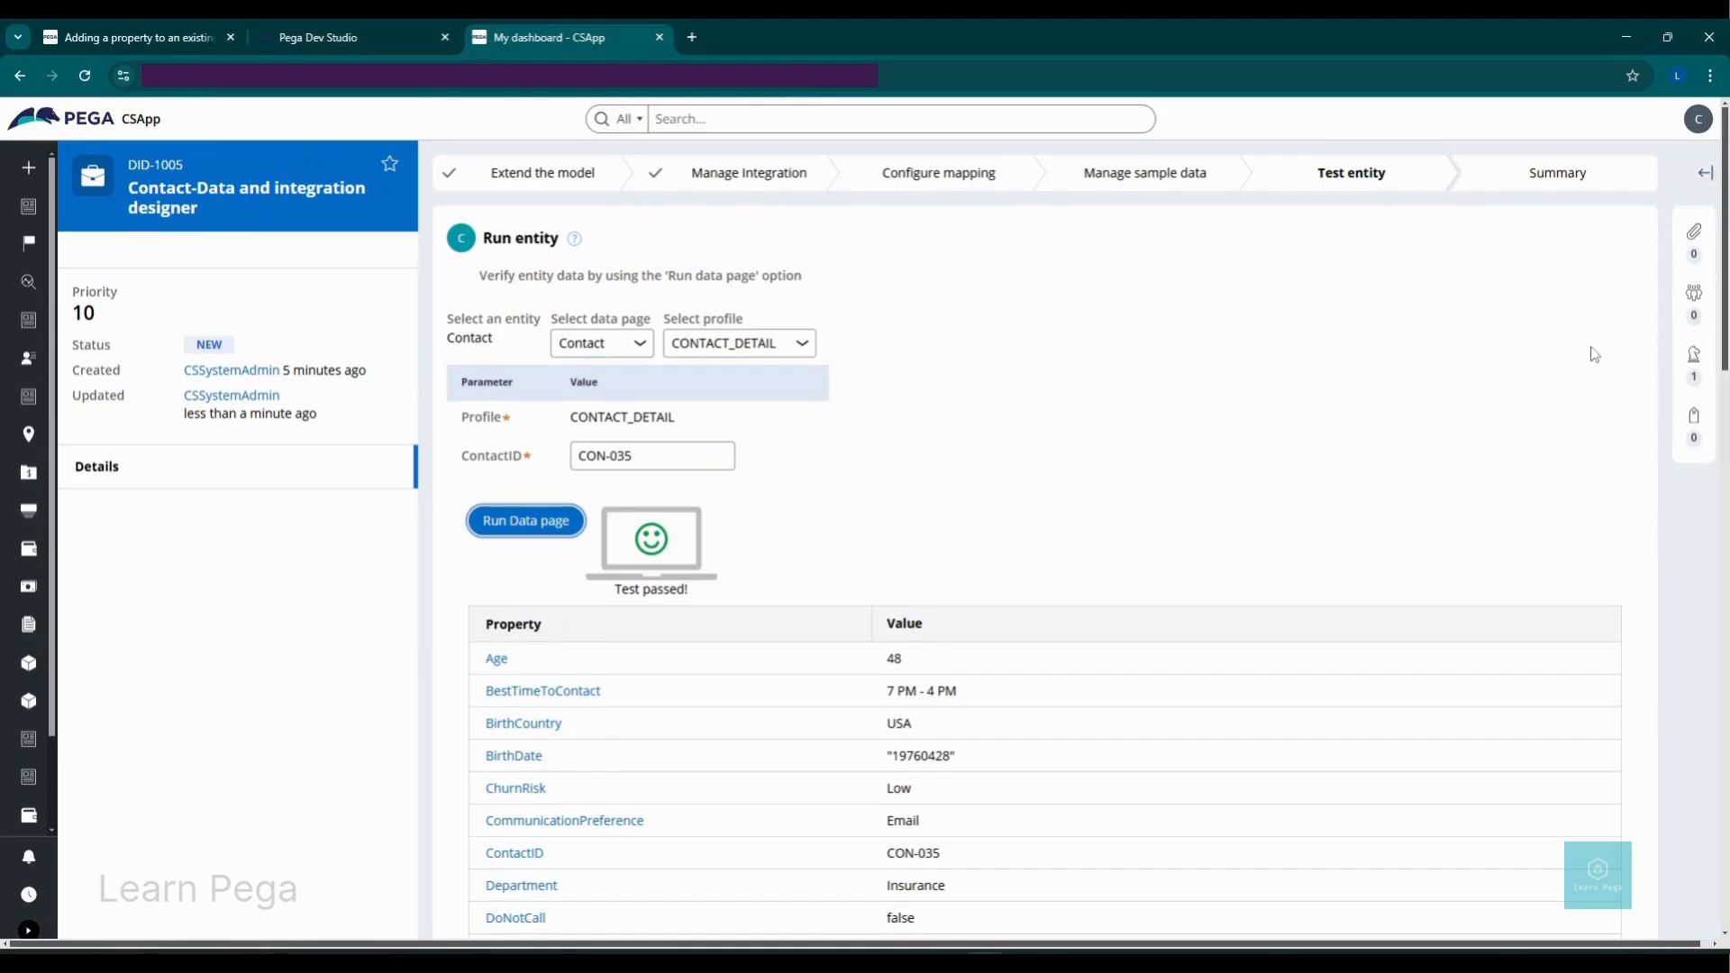
pyautogui.scroll(-15, 1596, 573)
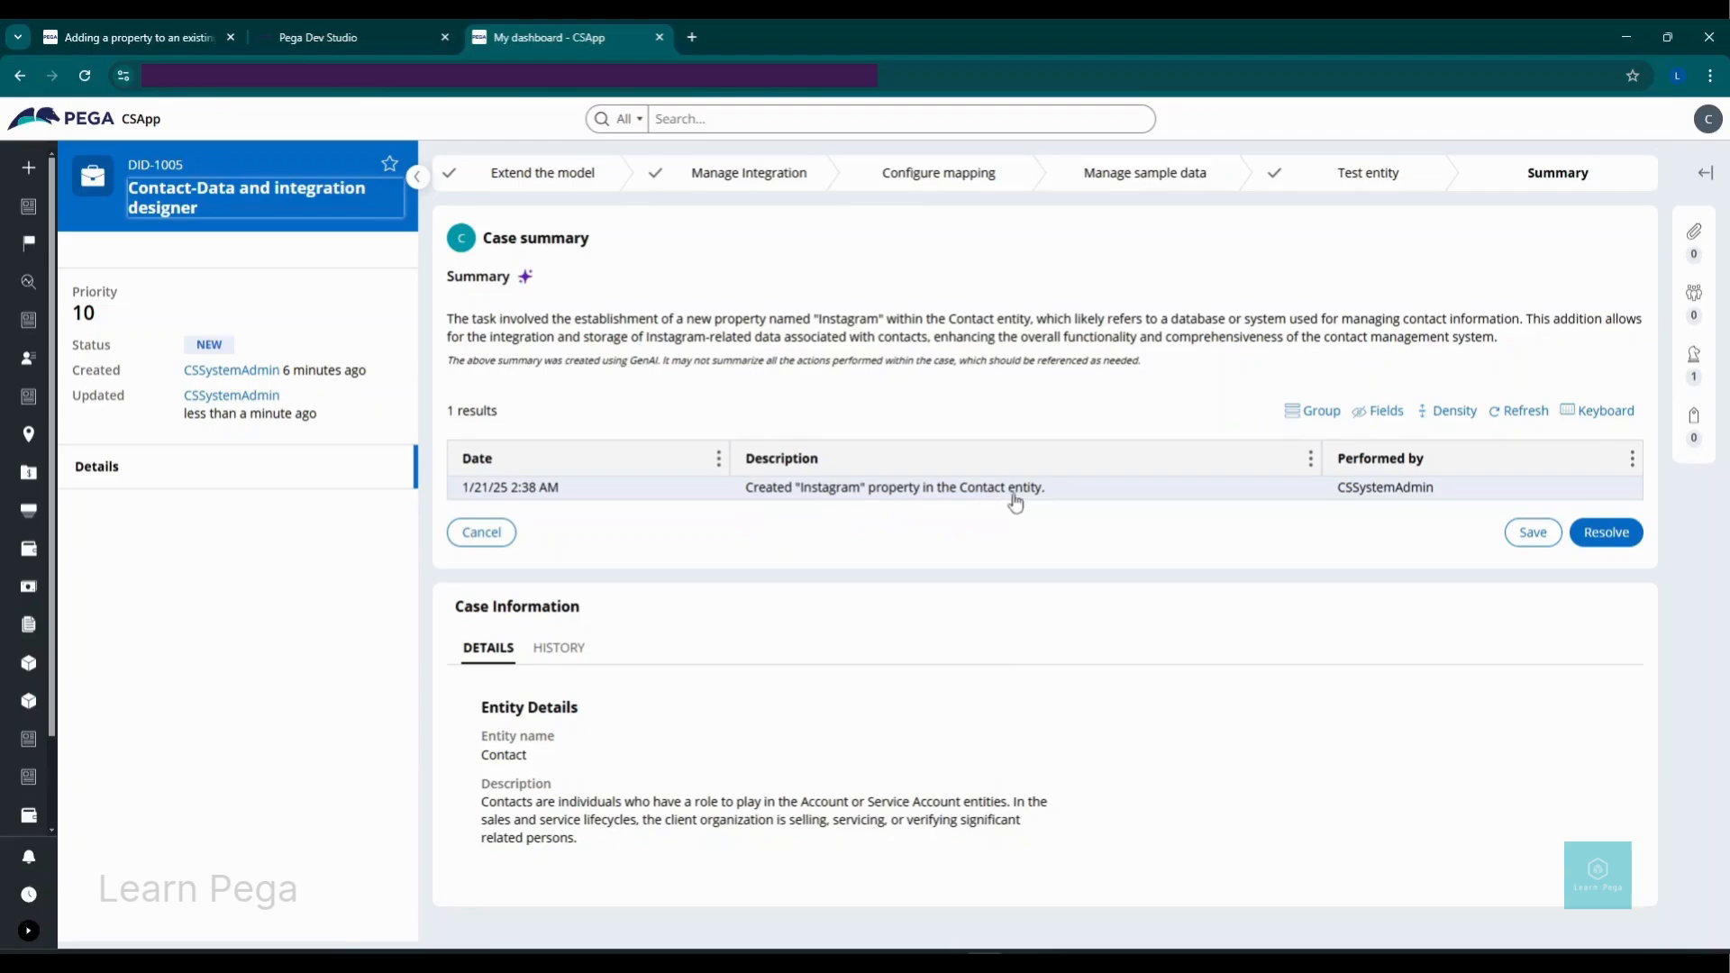
pyautogui.click(1607, 538)
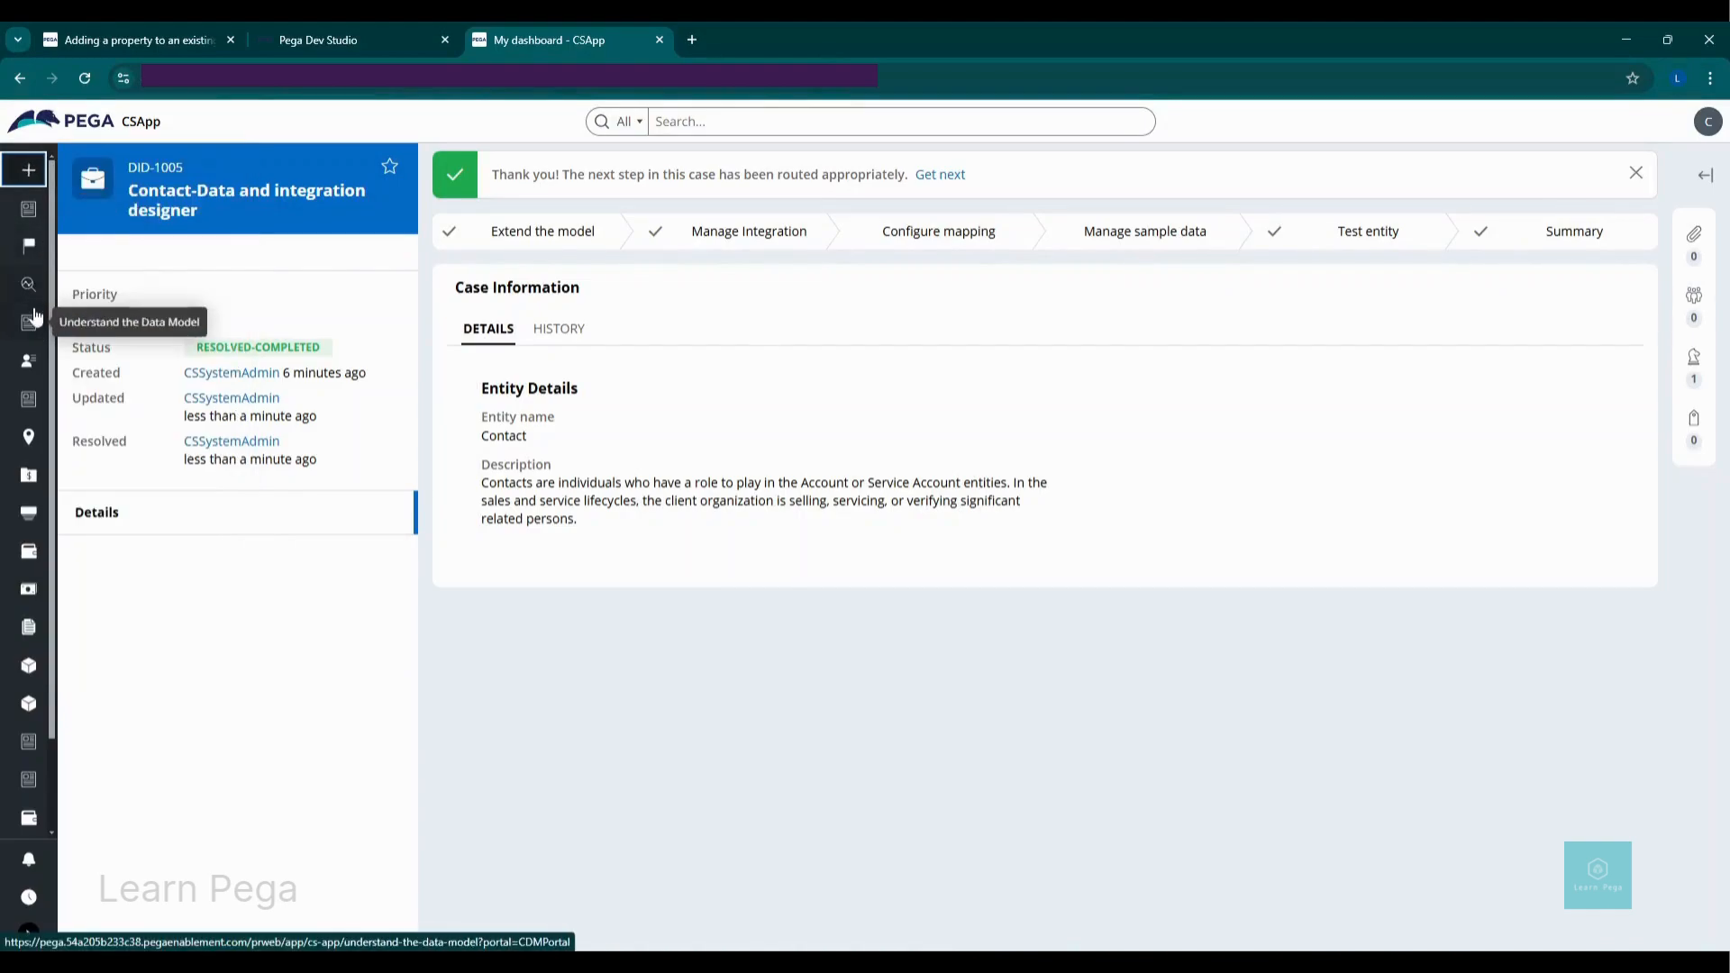
pyautogui.click(34, 362)
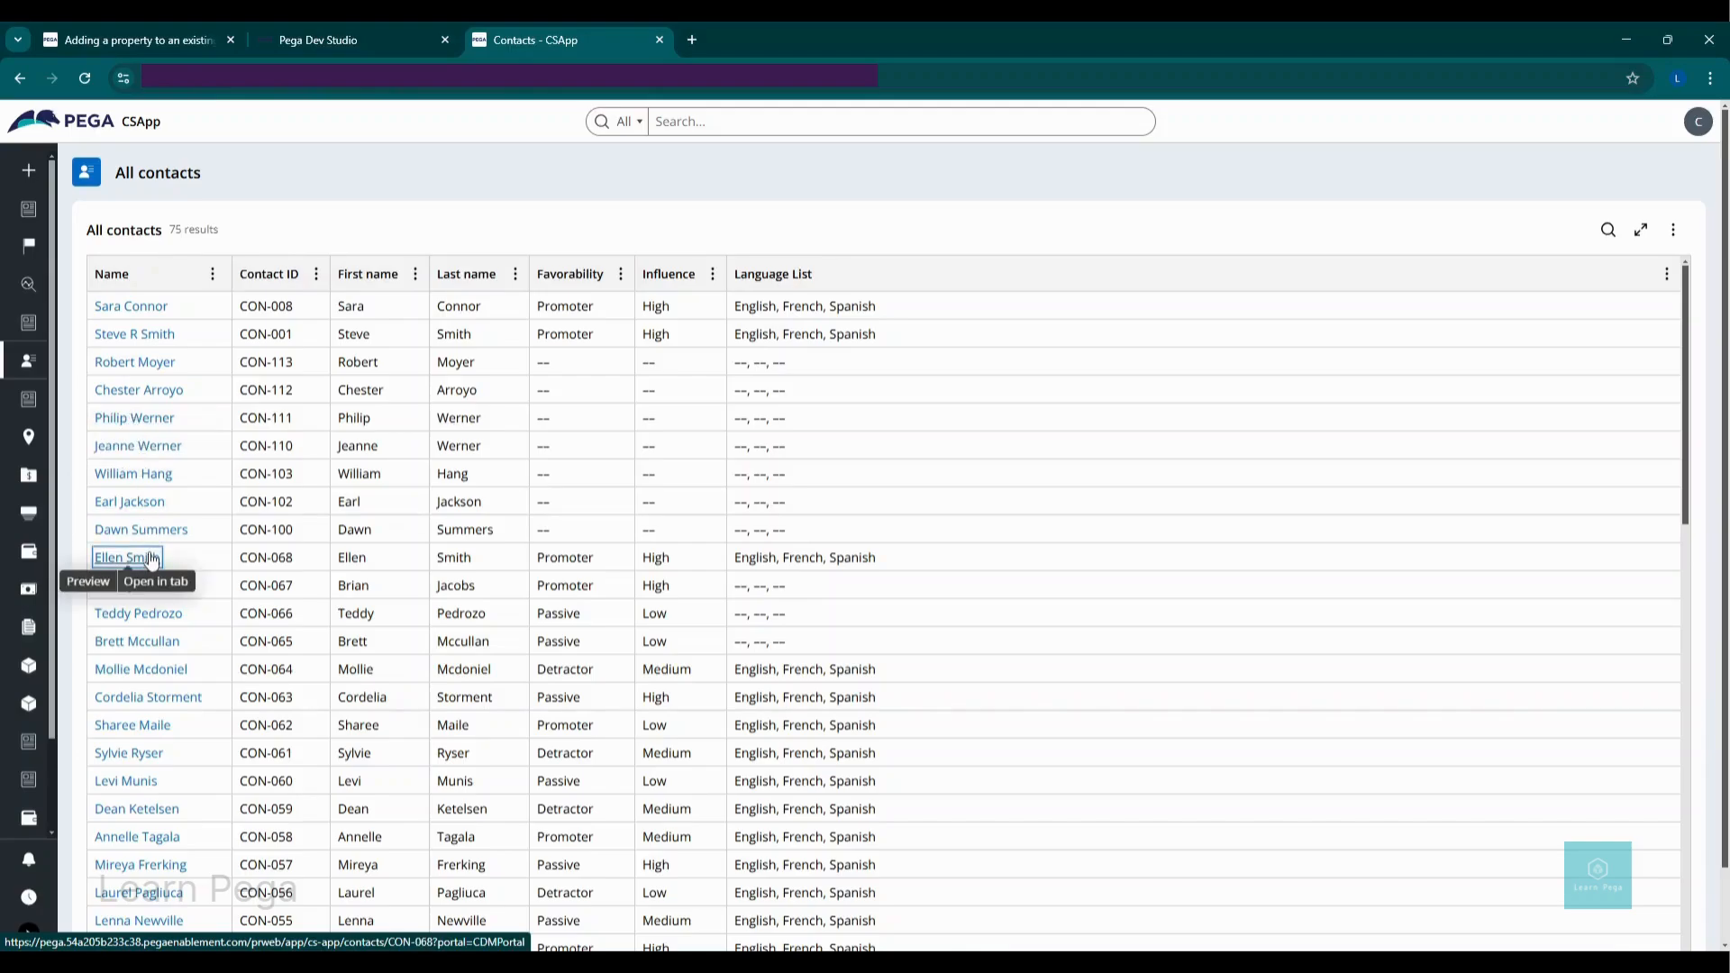
# Step: Open a contact, confirm Instagram appears under Social media, and open Edit details
pyautogui.click(151, 558)
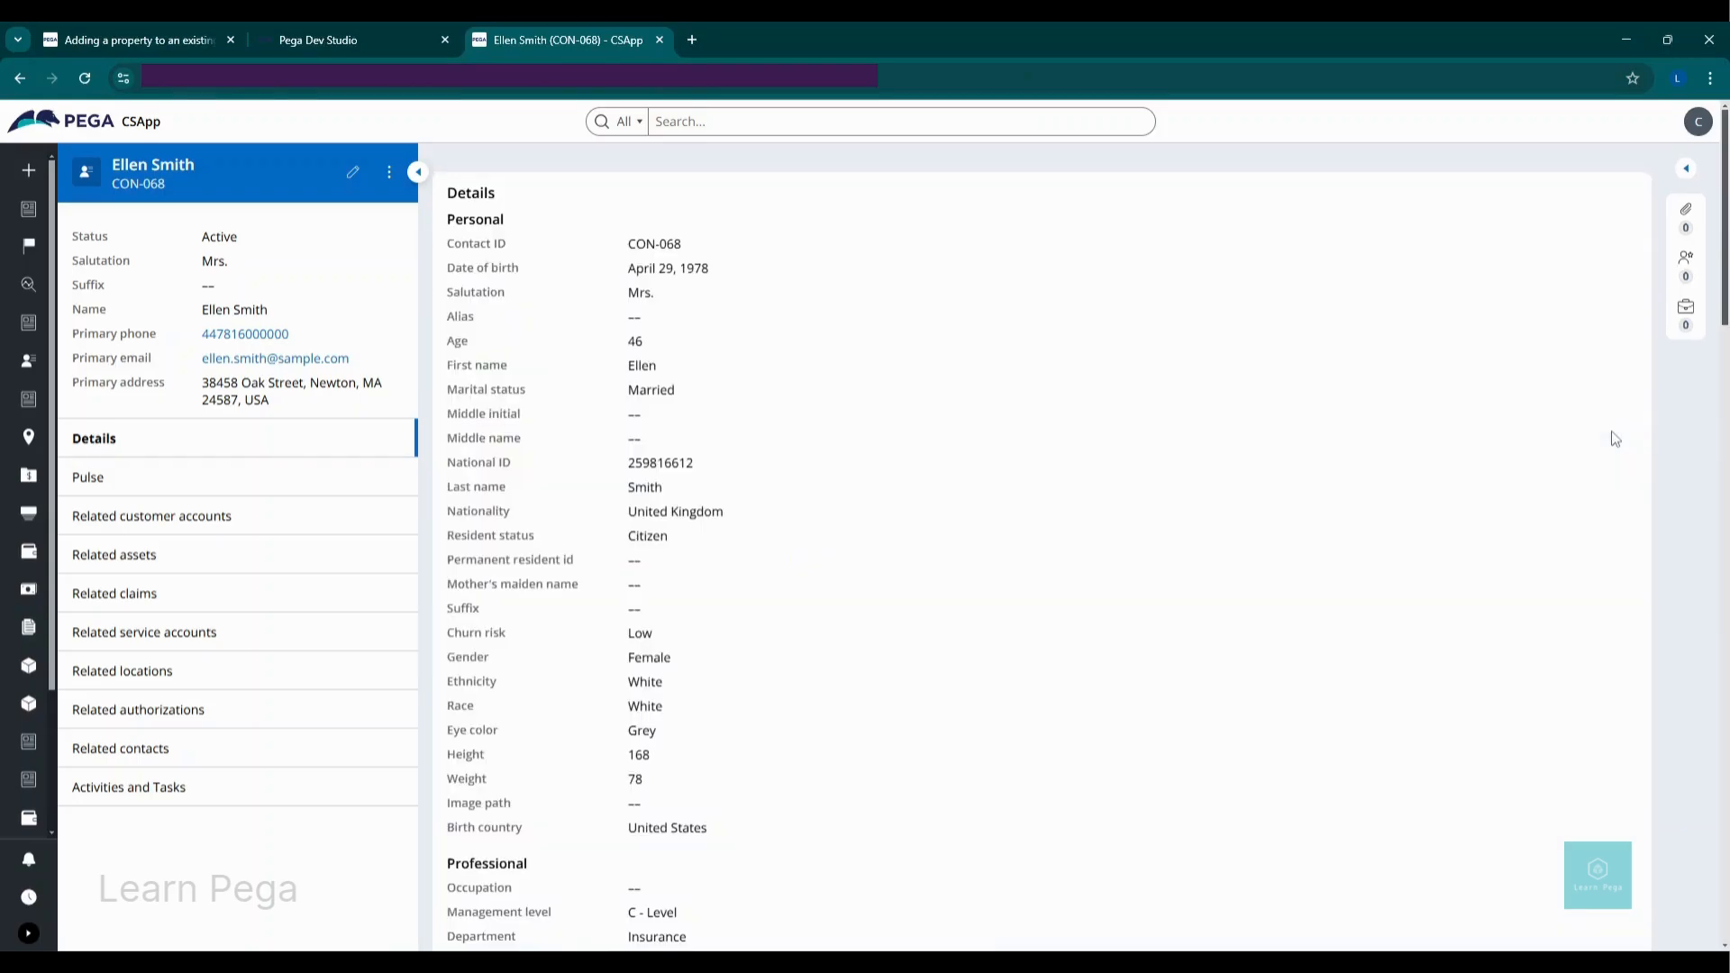
pyautogui.moveTo(1726, 318); pyautogui.dragTo(1725, 617)
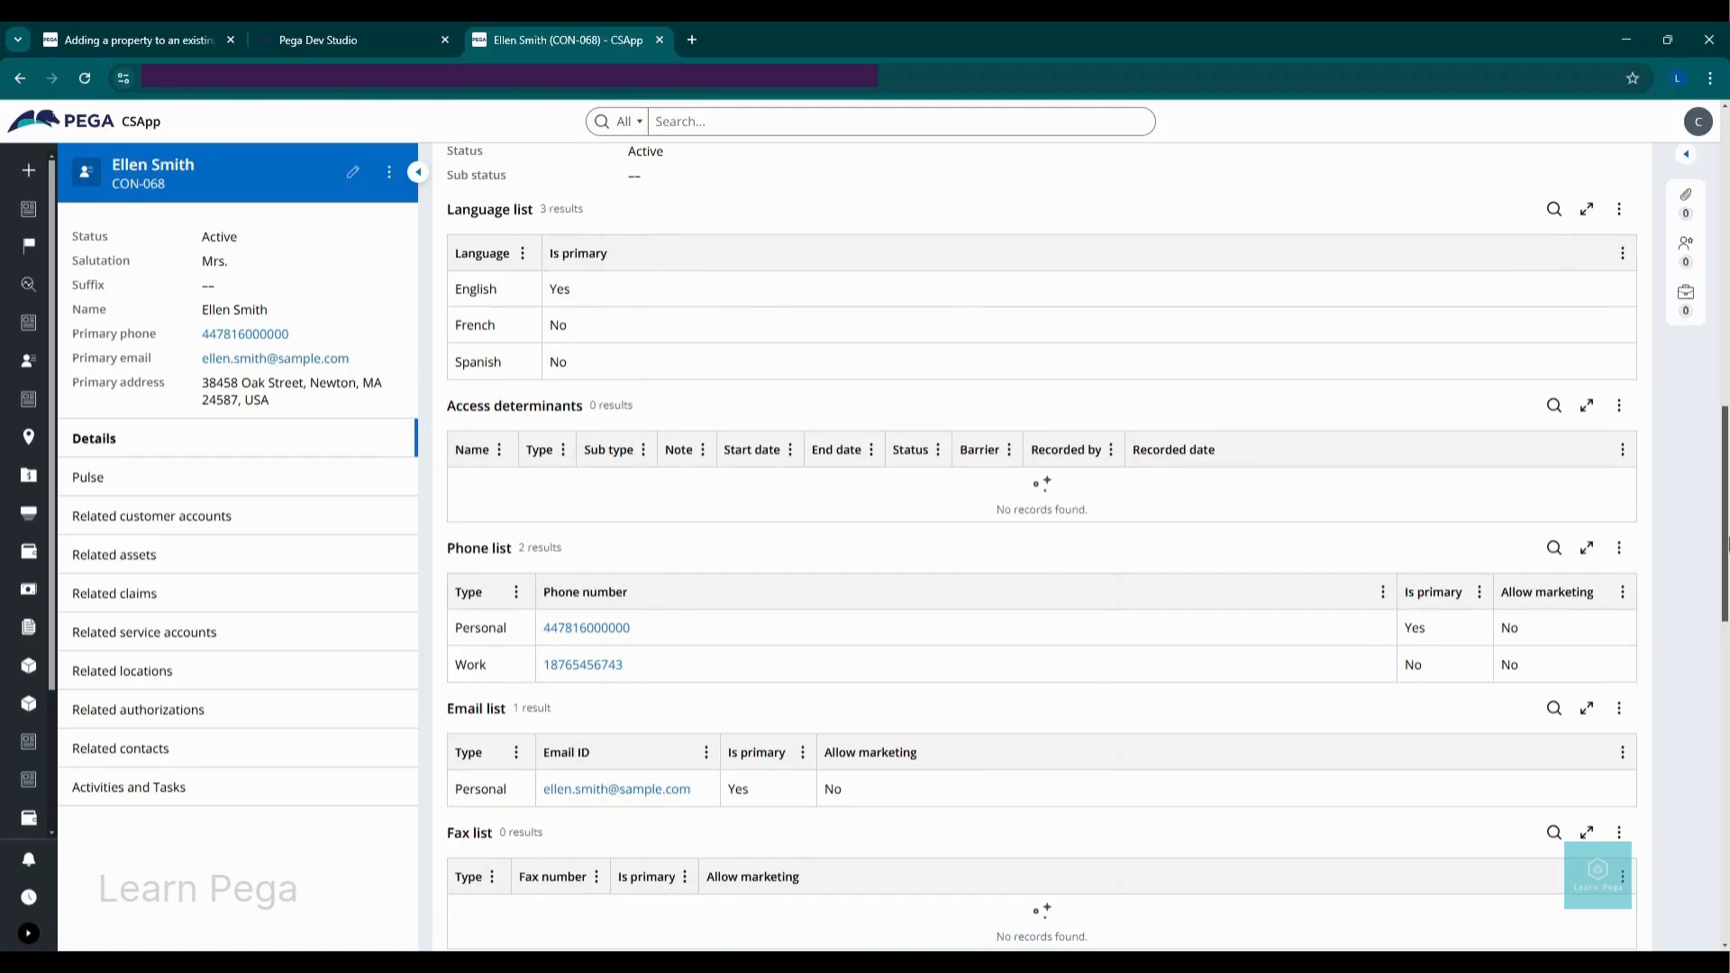
pyautogui.moveTo(1726, 437); pyautogui.dragTo(1726, 761)
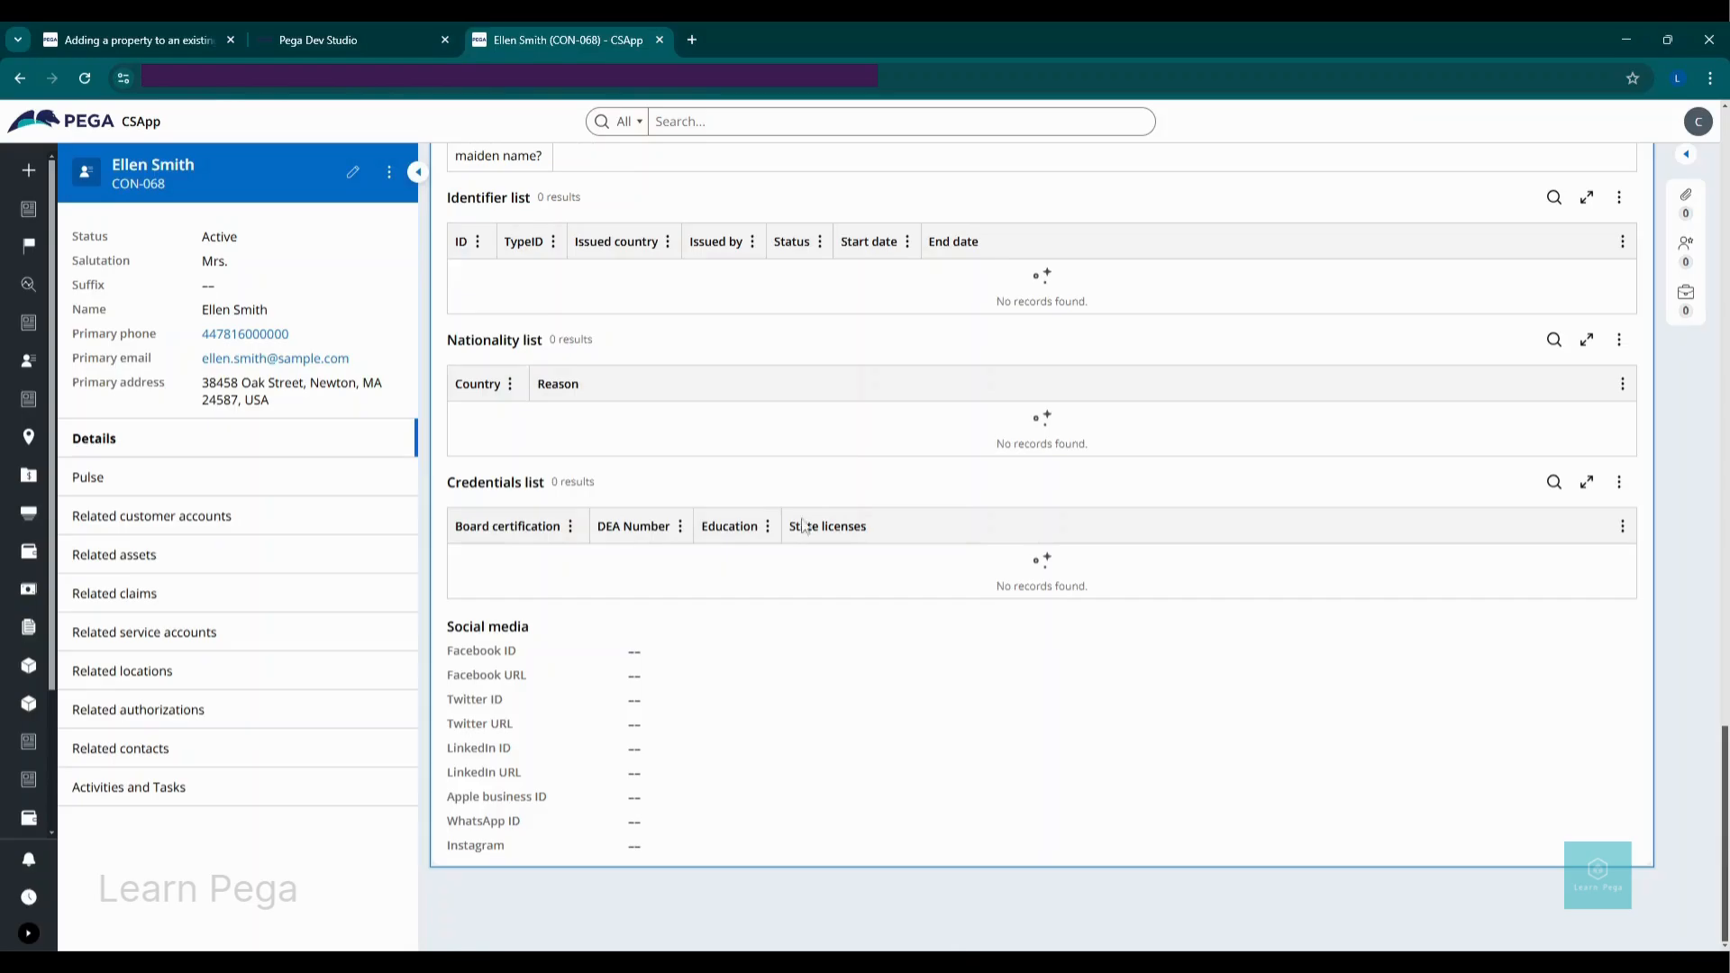
pyautogui.click(352, 175)
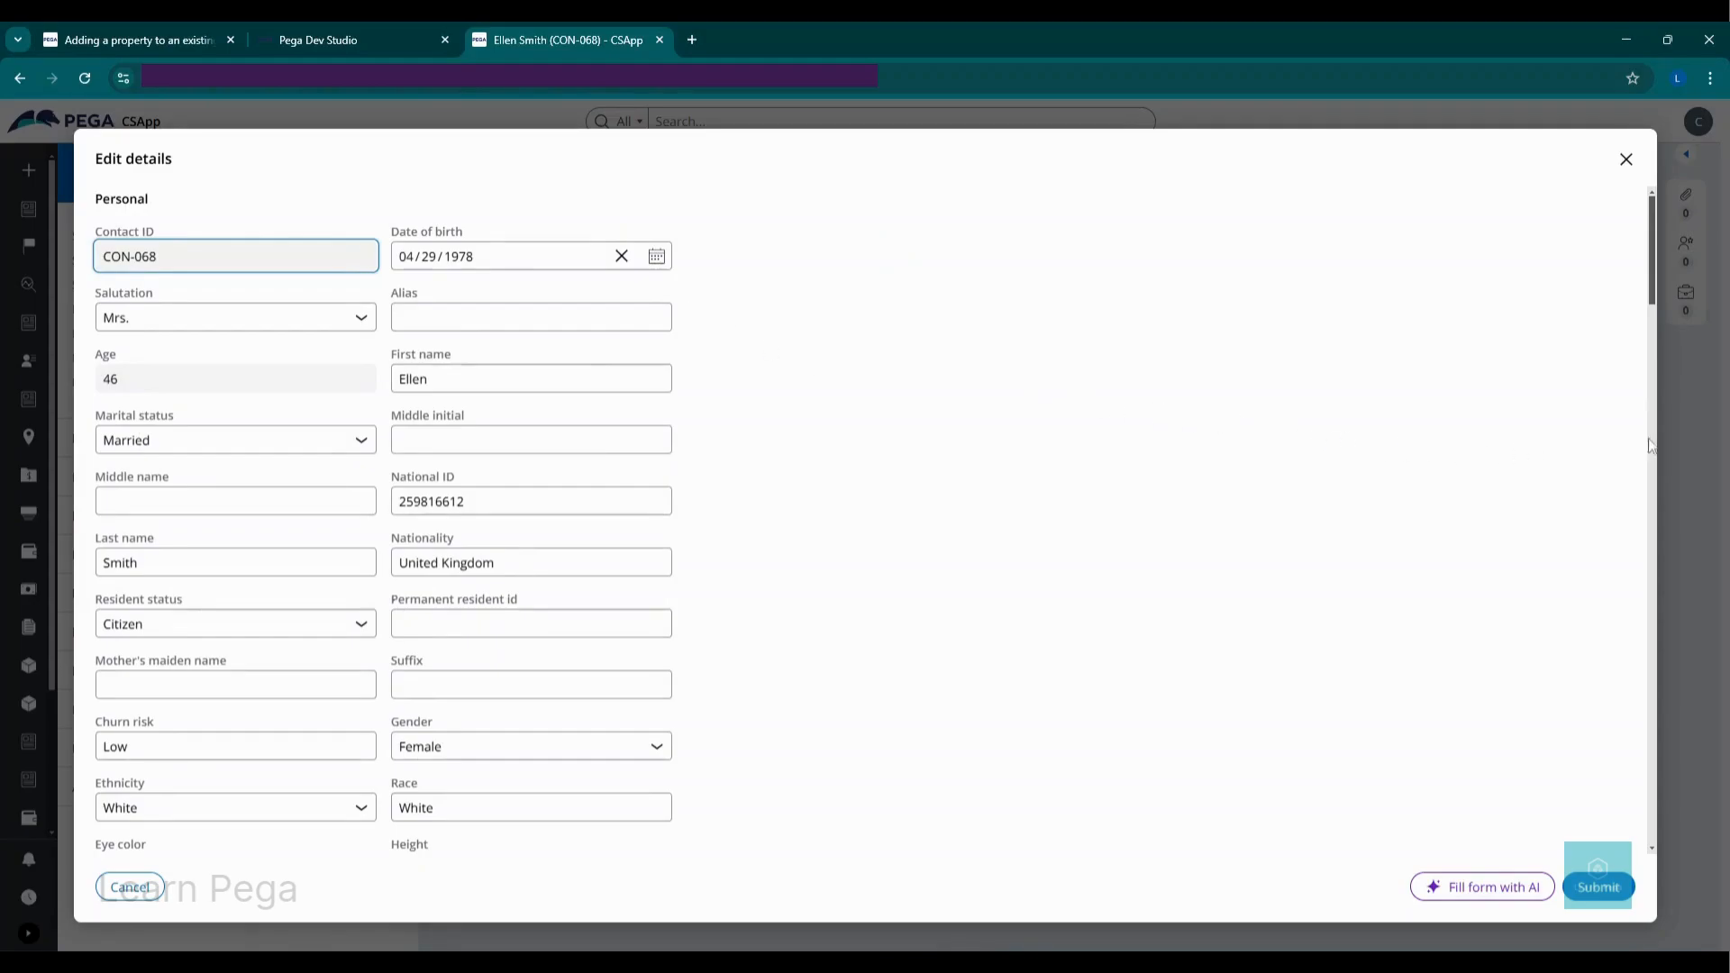
# Step: Enter the contact's Instagram e-mail address in the Social media field and submit the edited details
pyautogui.moveTo(1651, 293); pyautogui.dragTo(1662, 831)
pyautogui.click(311, 840)
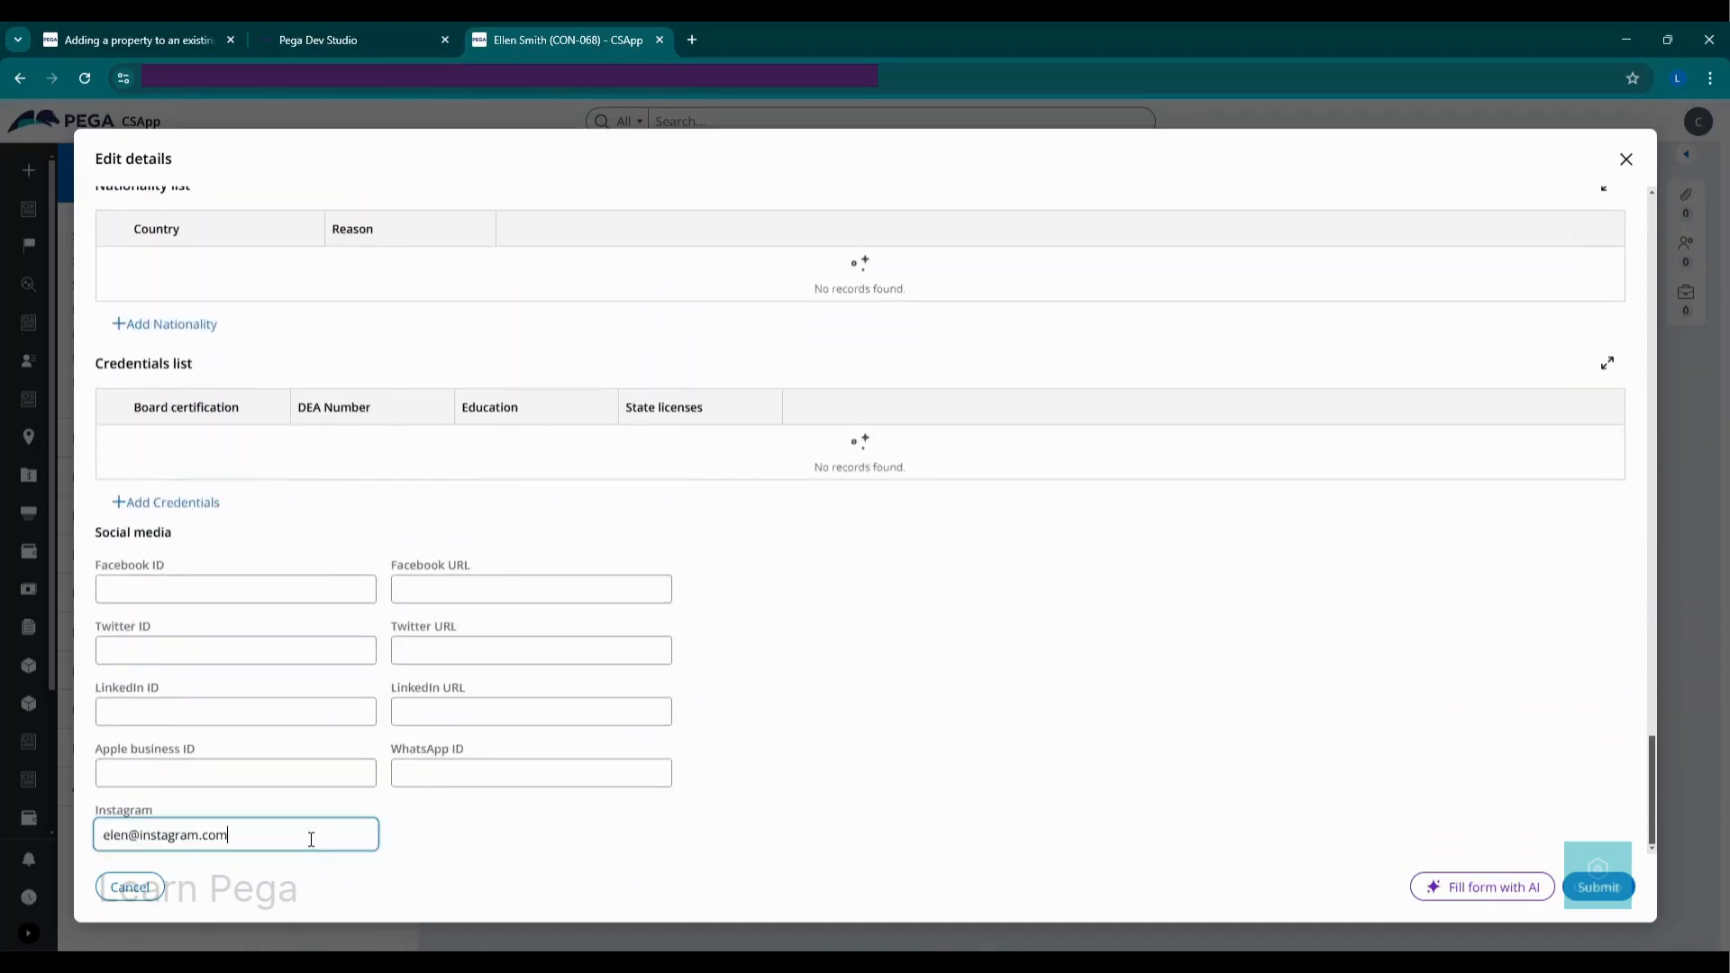
pyautogui.click(493, 835)
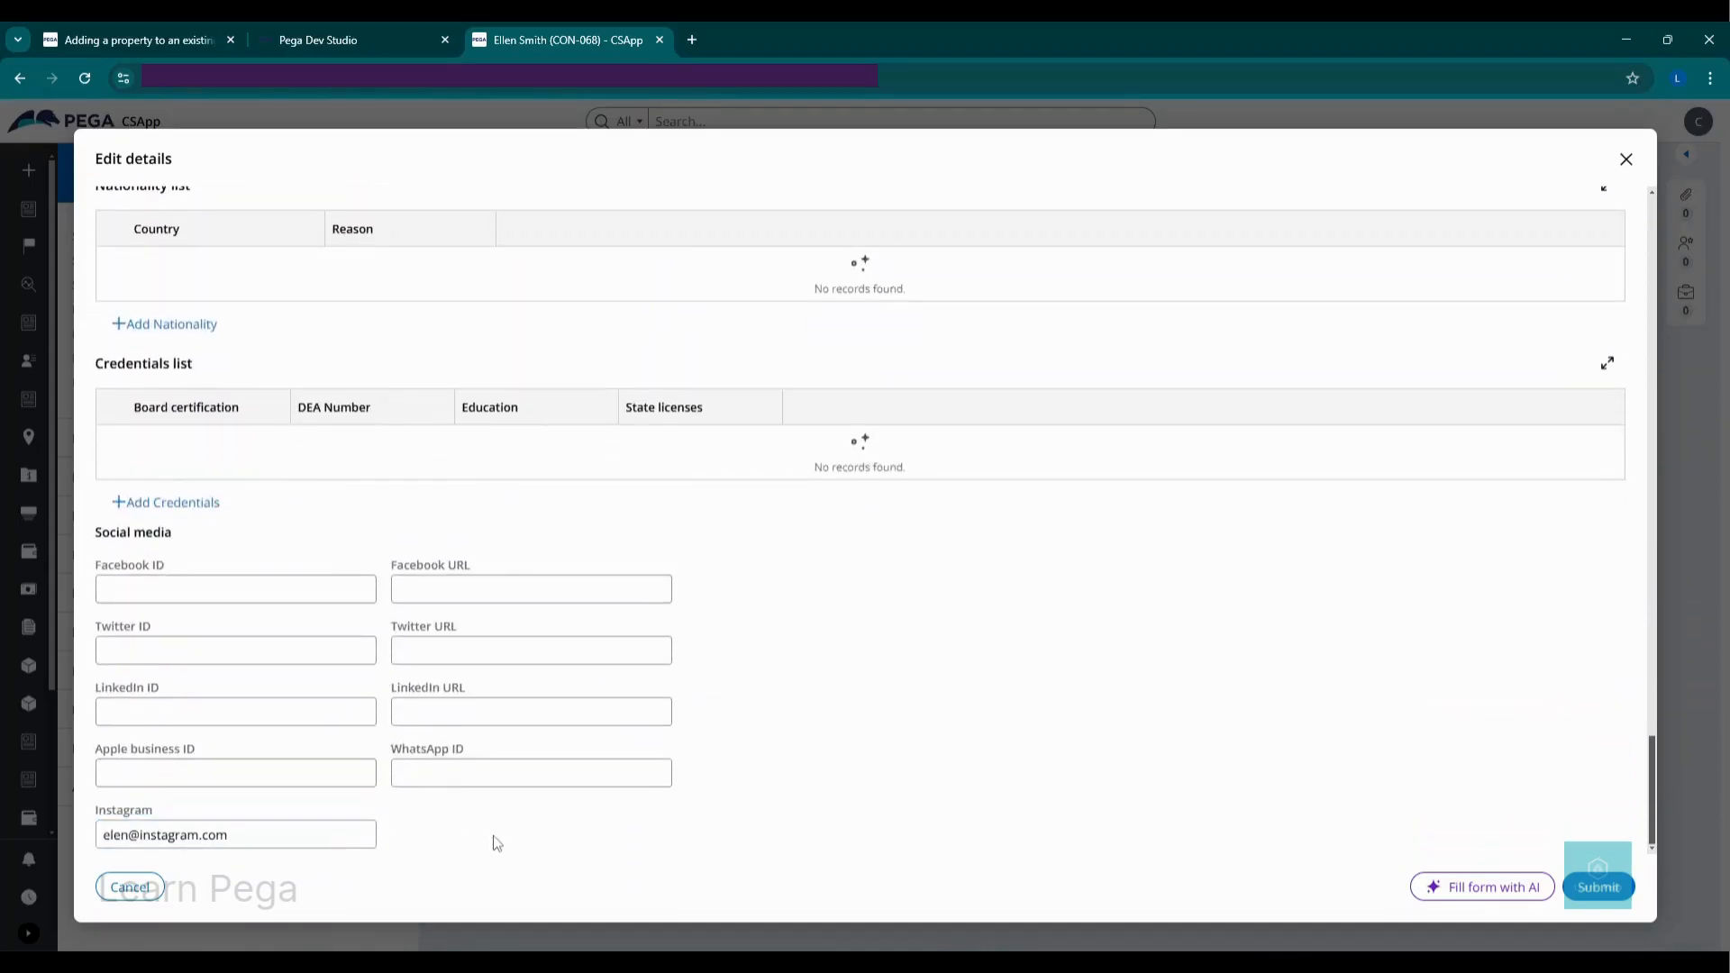
pyautogui.click(1592, 888)
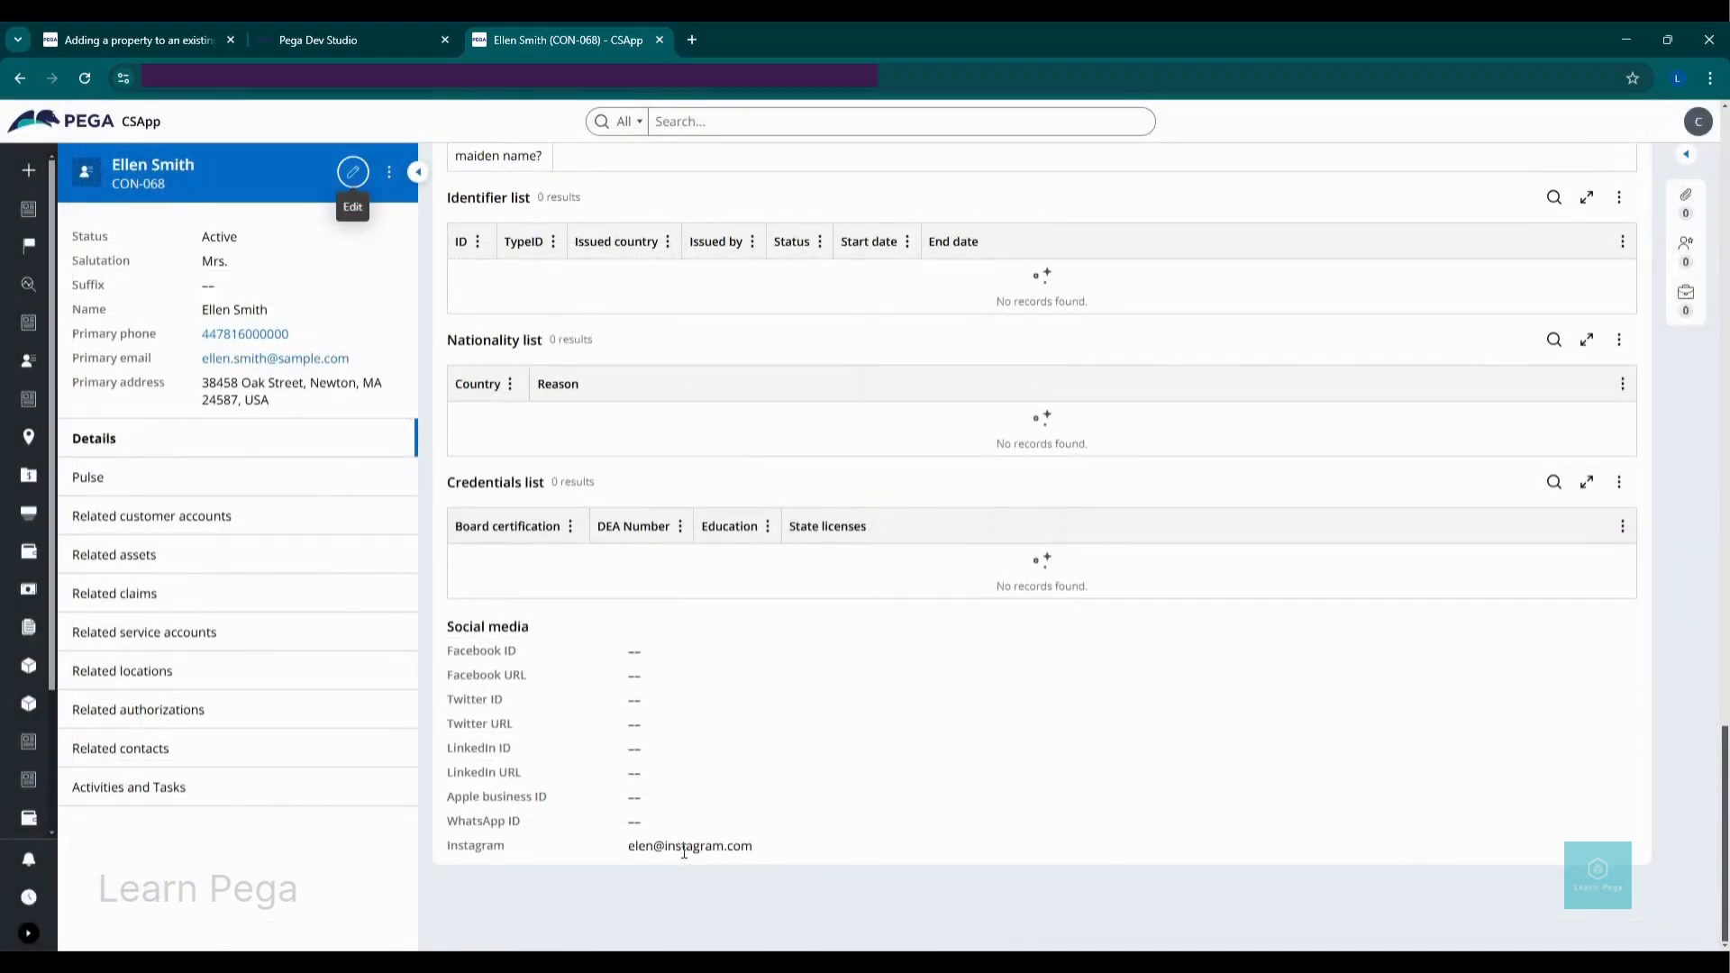
pyautogui.click(619, 858)
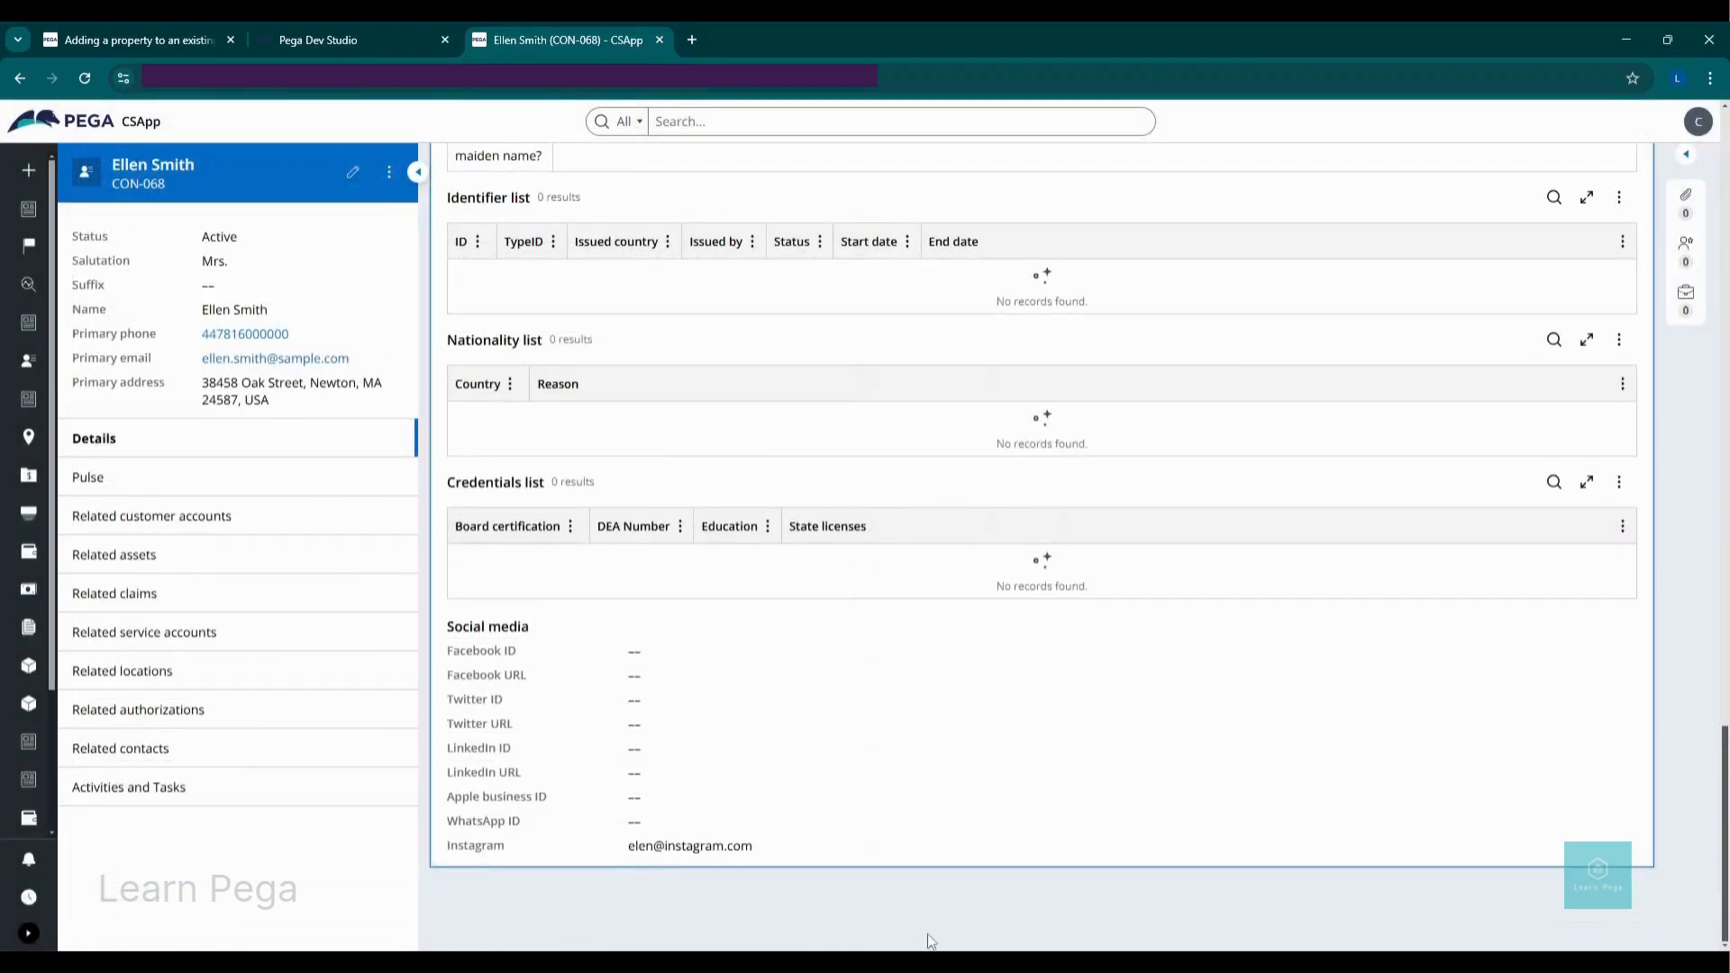